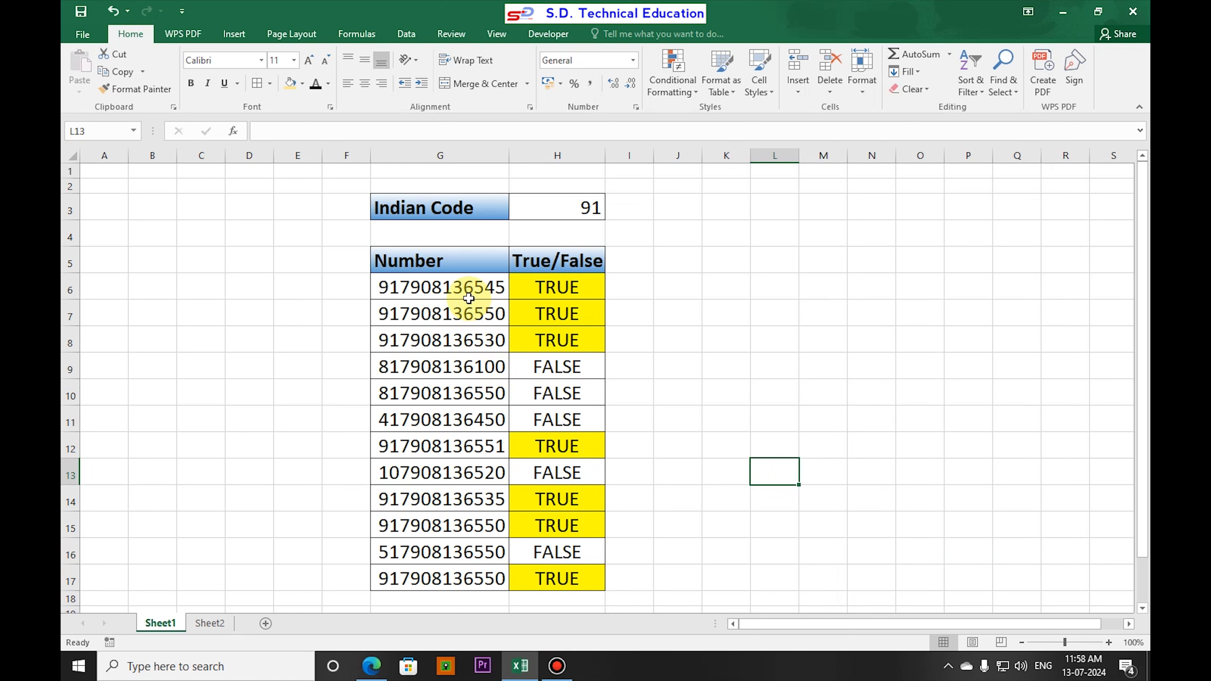
- Examine the entries in the Number column and the matching True/False formulas in column H on Sheet1
drag(465, 281, 473, 574)
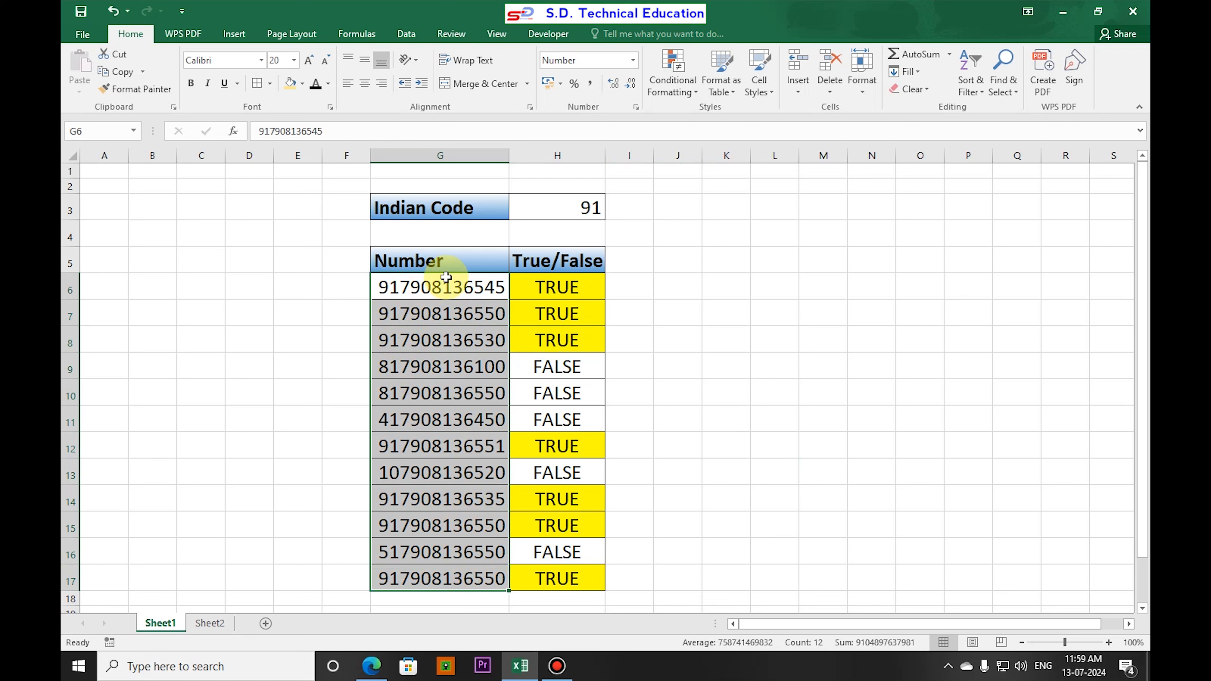
click(561, 288)
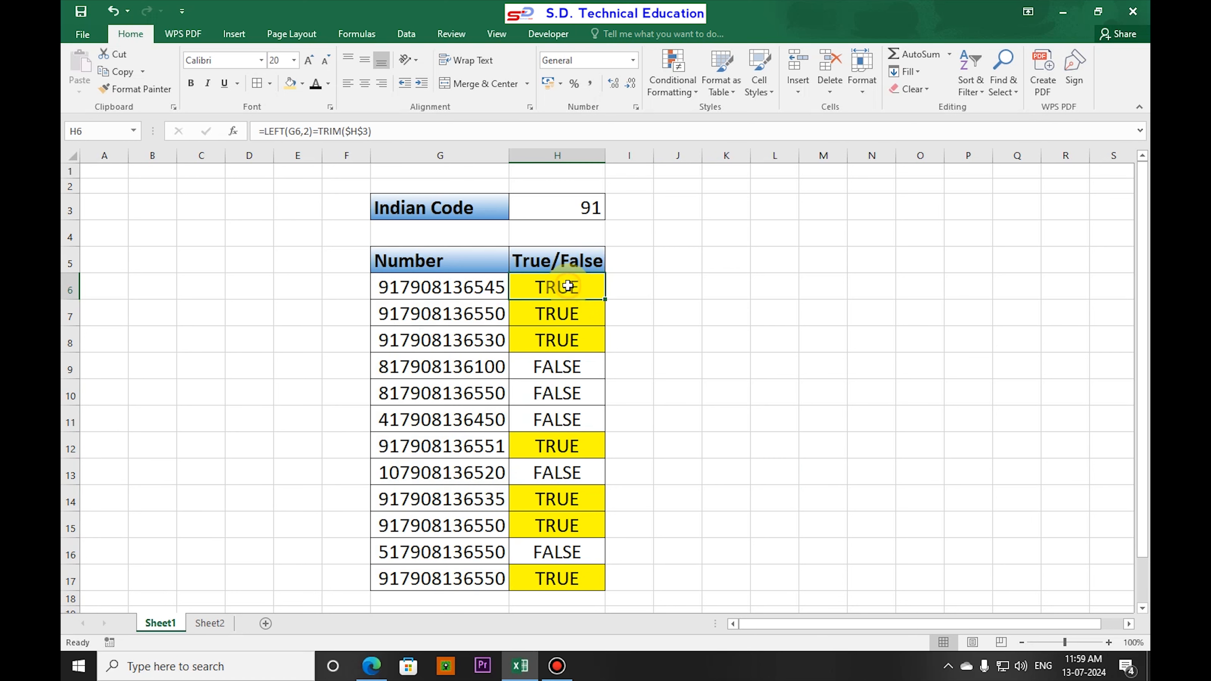
click(427, 370)
click(536, 368)
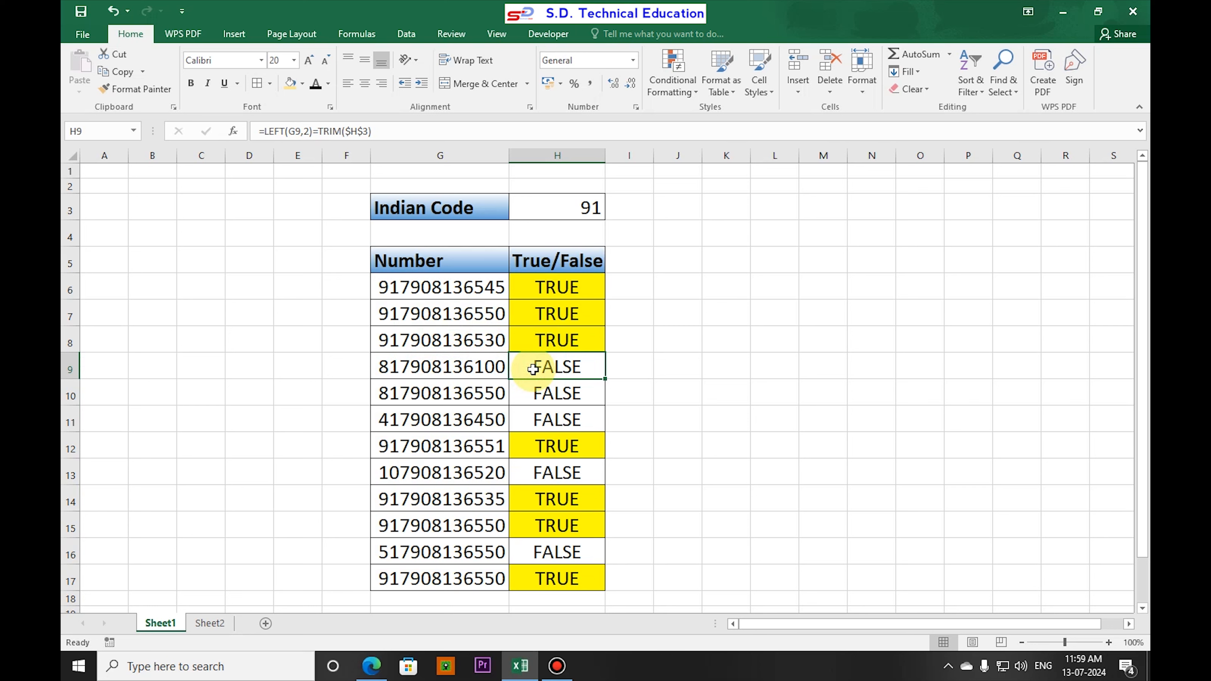
click(401, 287)
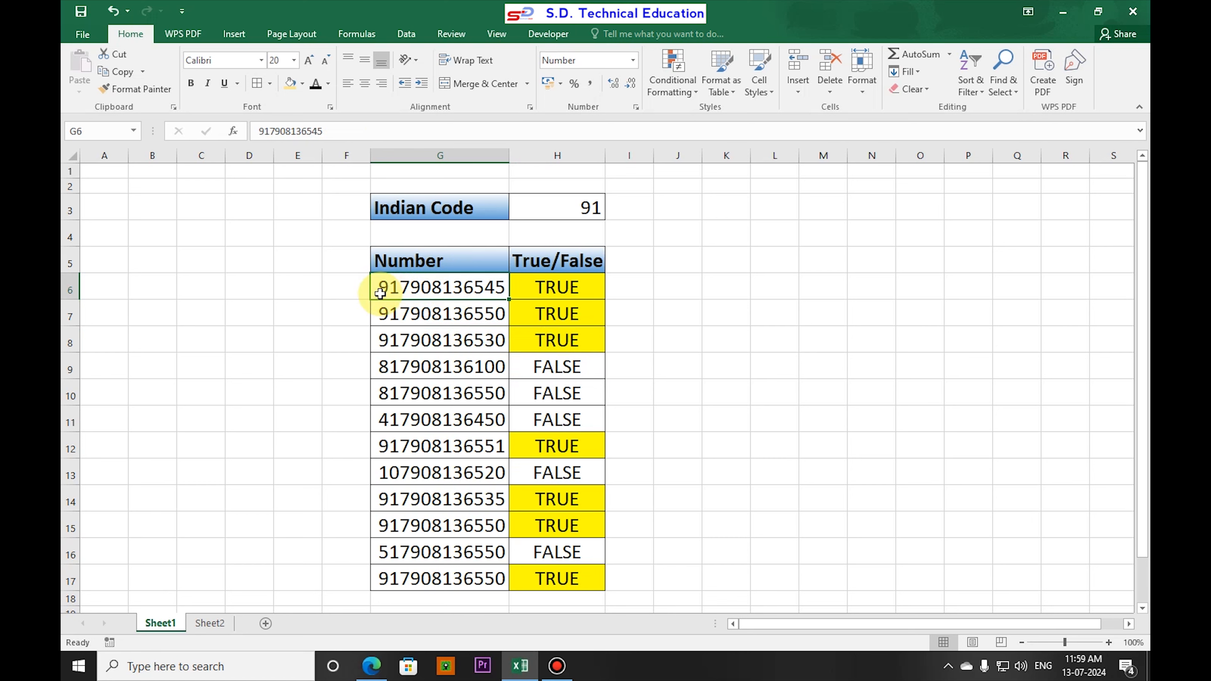
click(411, 364)
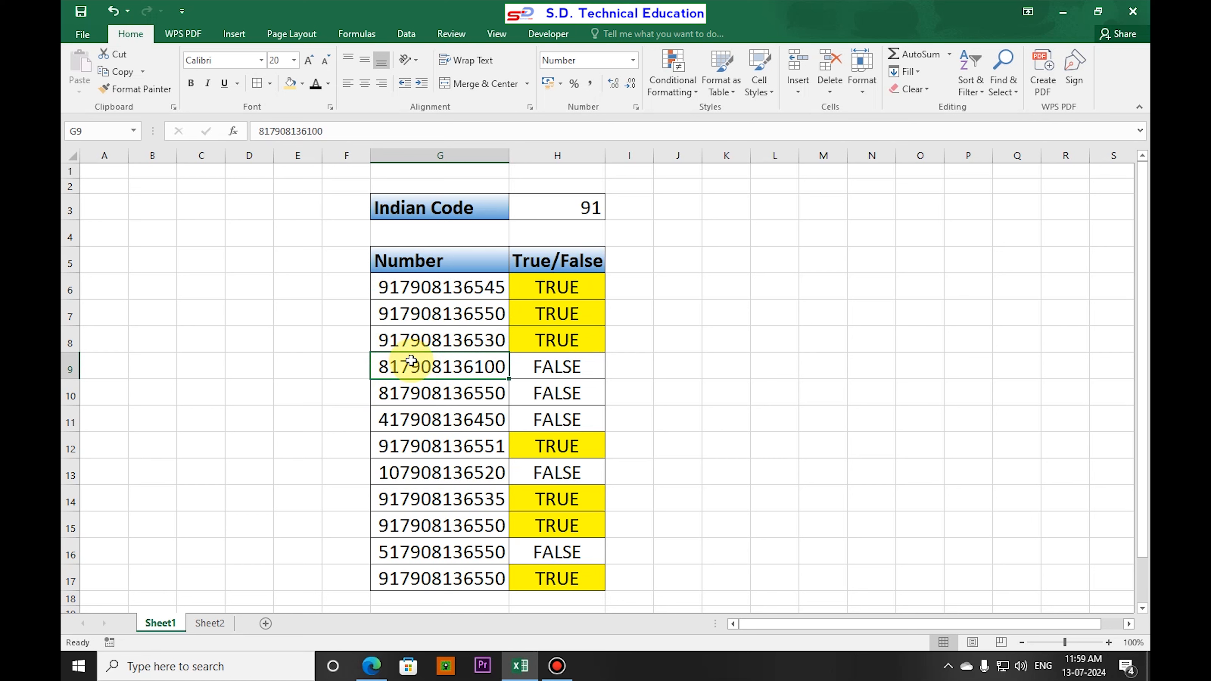
drag(423, 291, 442, 570)
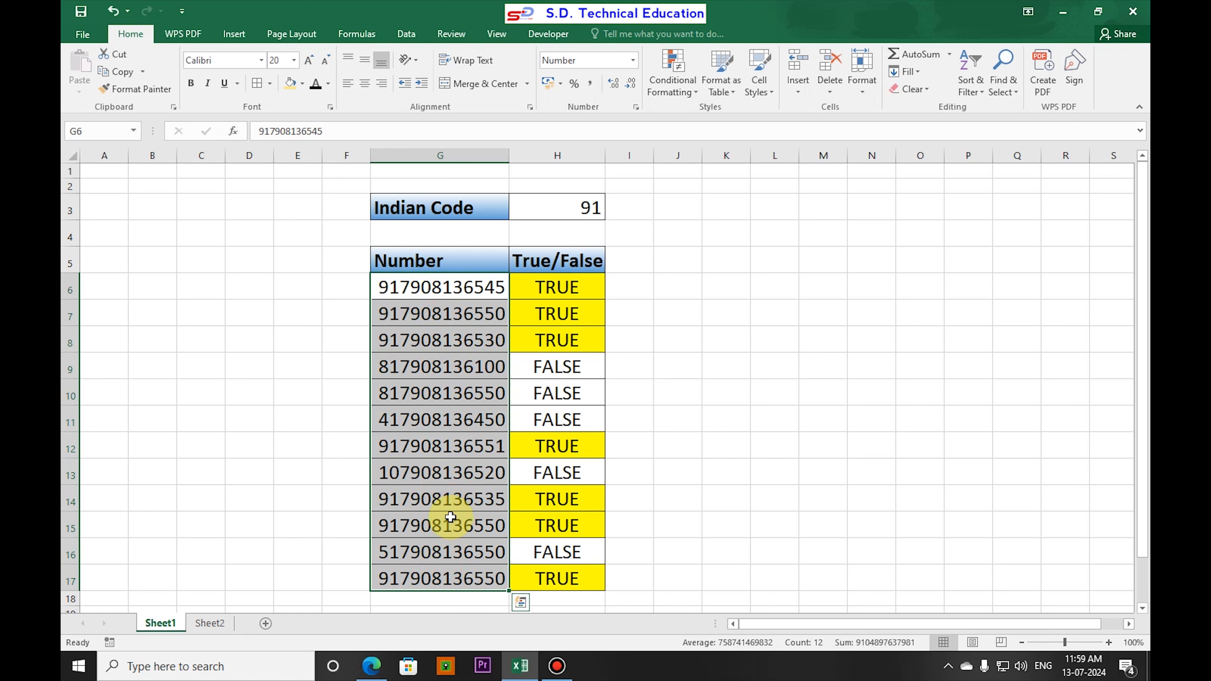
click(558, 285)
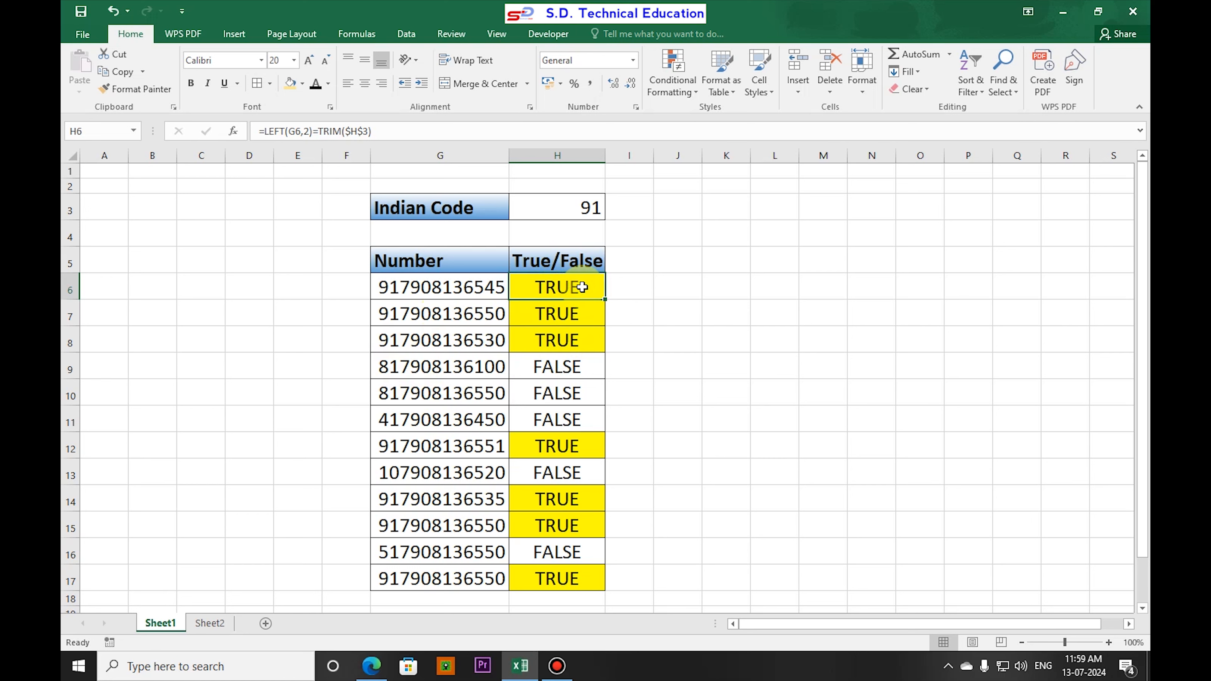
- Replace the first digit of the number in cell G9 with 9 so that it begins with the Indian code
double_click(393, 369)
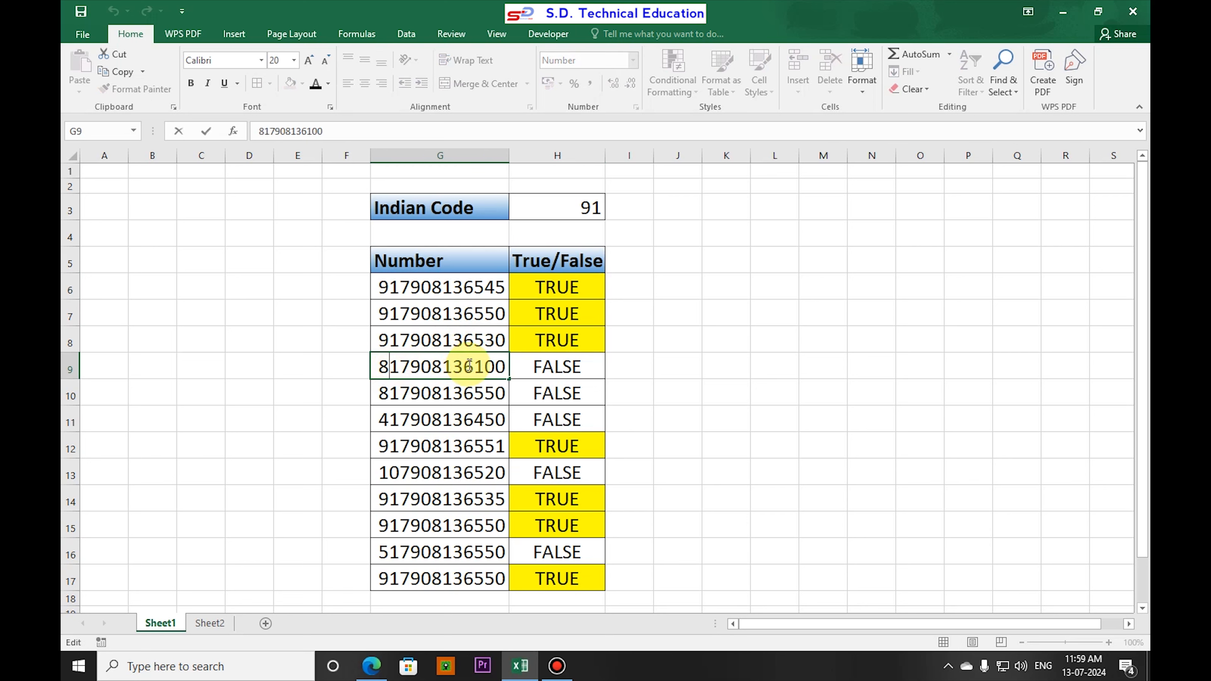
key(BackSpace)
text(9)
key(Return)
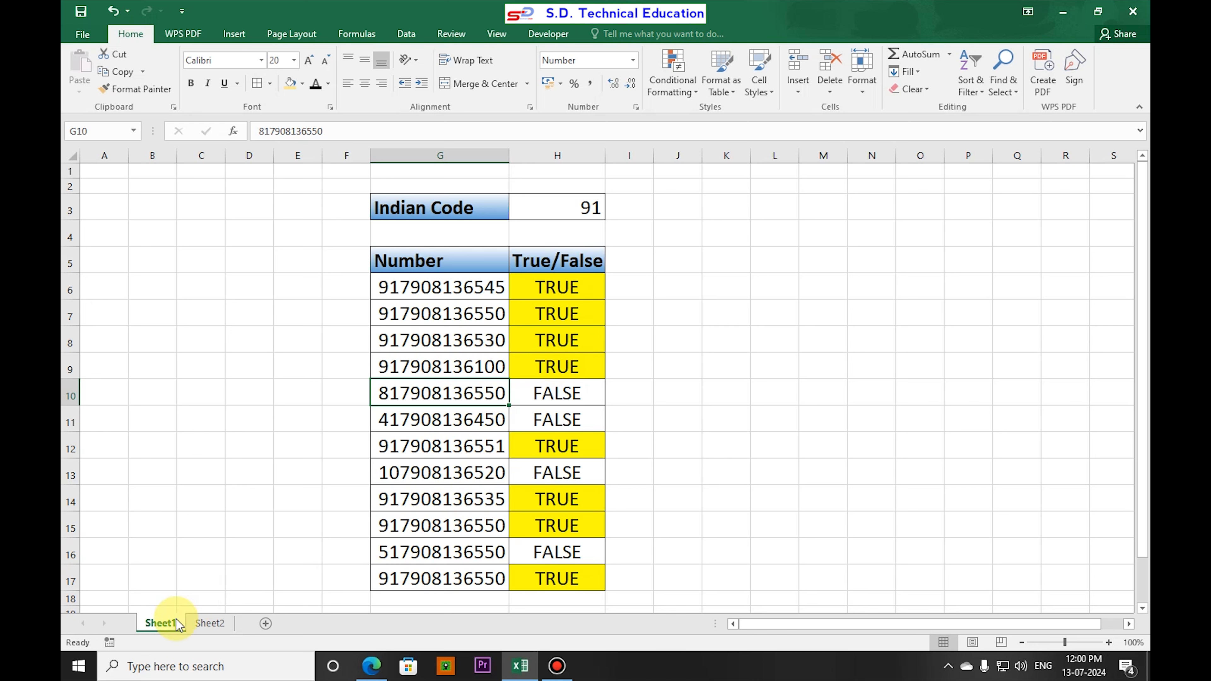
- On Sheet2, enter the formula =LEFT(G6,2) in cell H6 to extract the number's first two digits
click(207, 623)
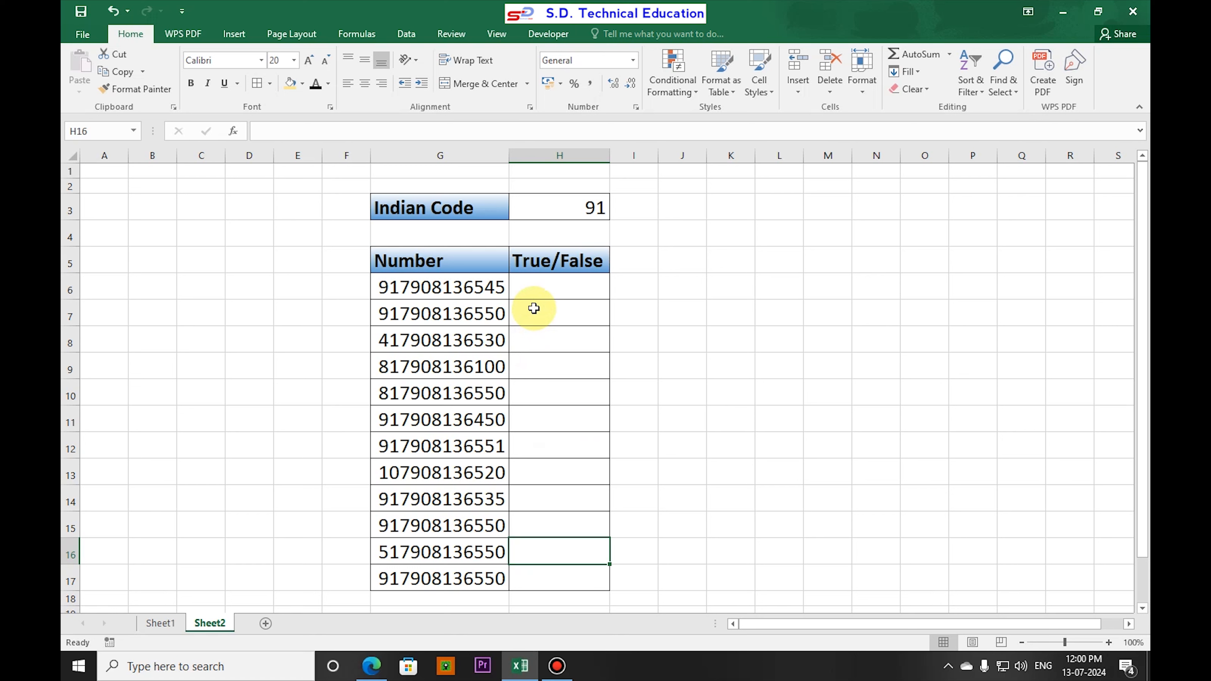
click(538, 292)
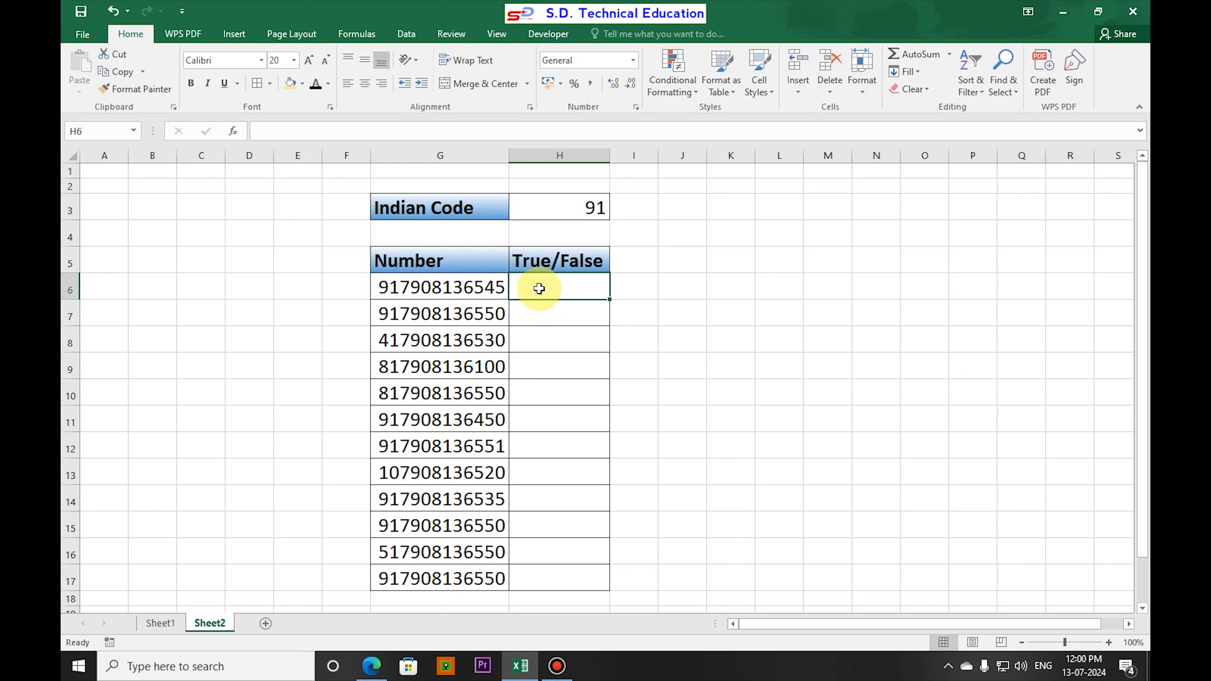
text(=)
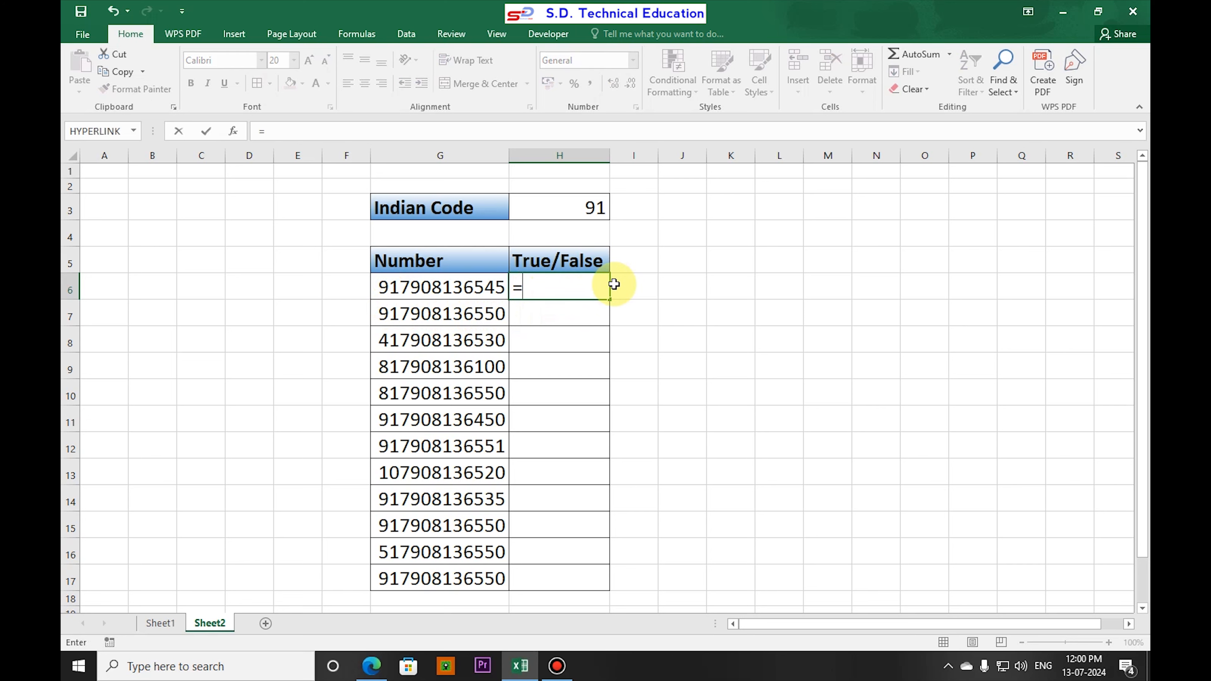
text(lef)
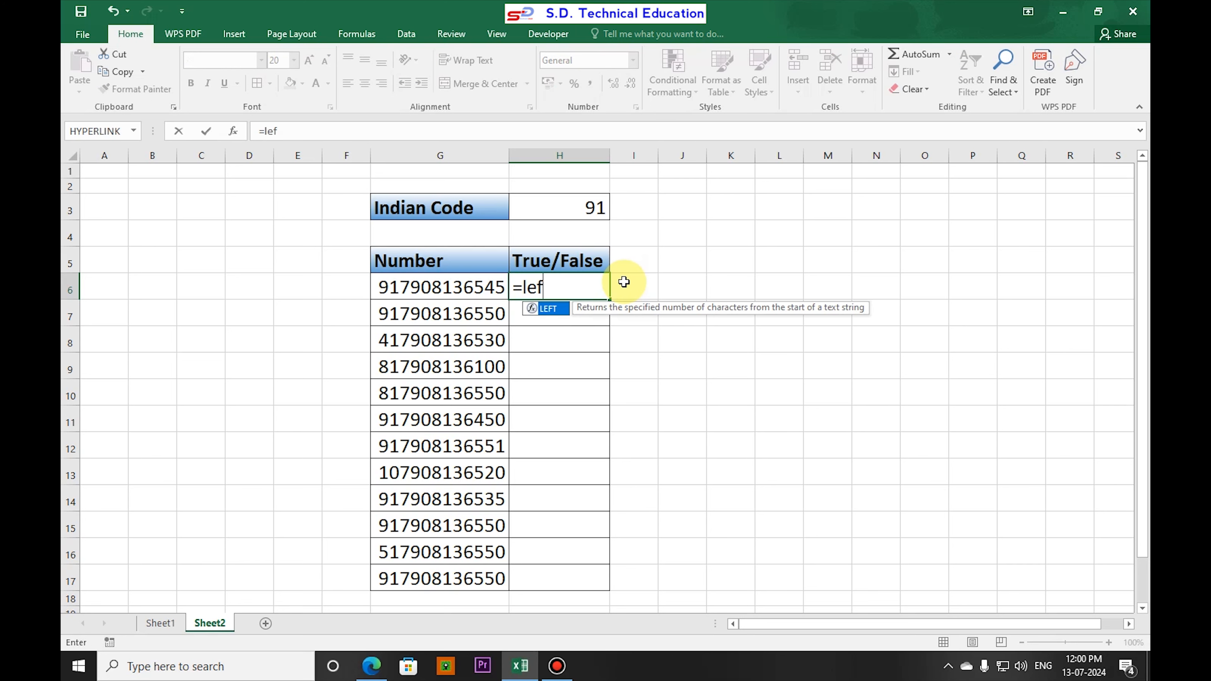
text(t()
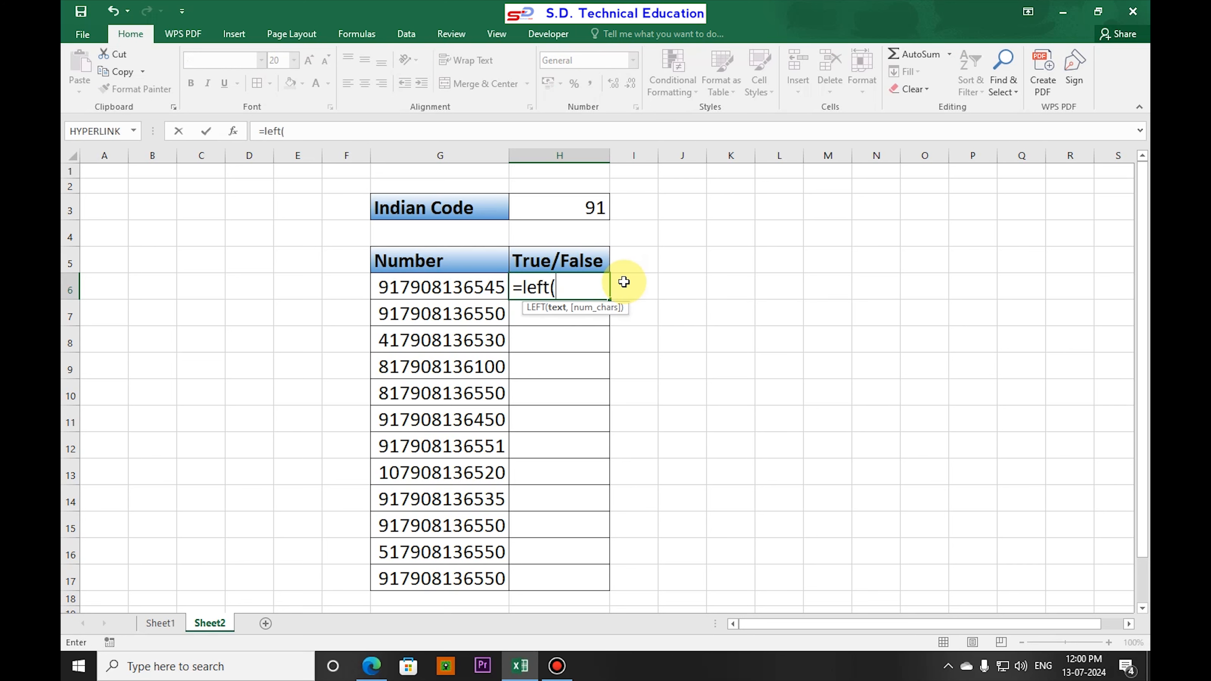
click(430, 285)
text(,)
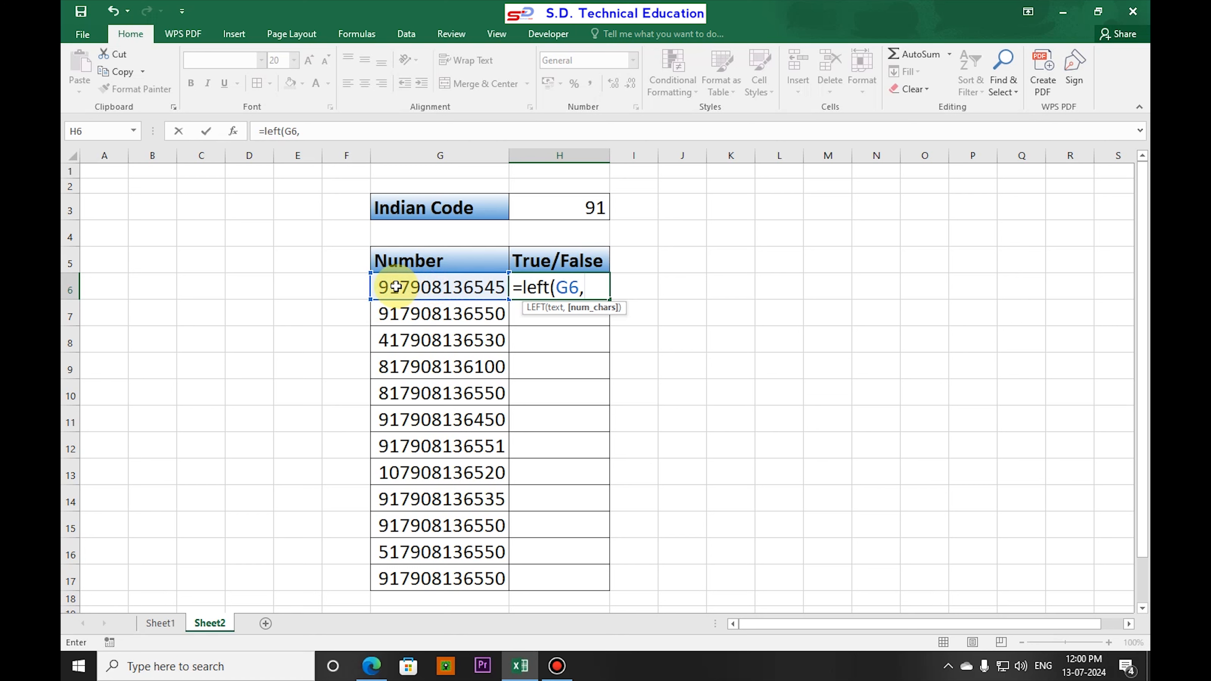
text(2)
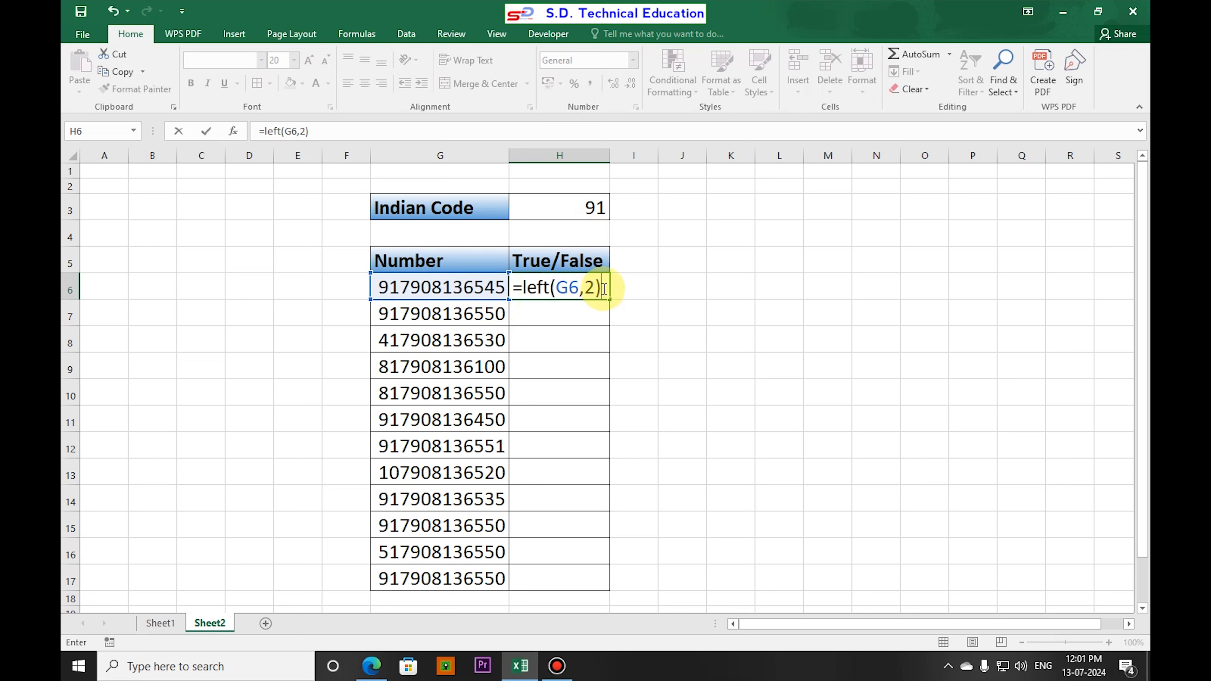
key(Return)
- Try the LEFT formula on the next two rows by filling it down to H8, and clear H7:H8 again
click(576, 285)
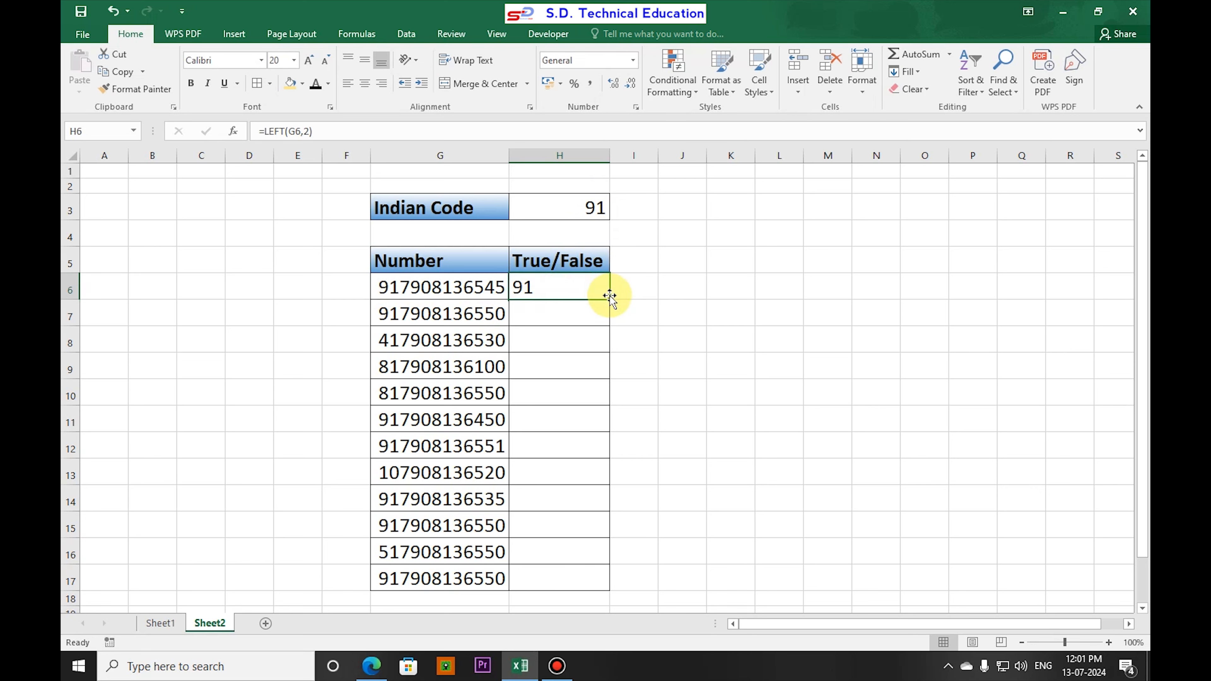
drag(609, 300, 614, 344)
click(556, 342)
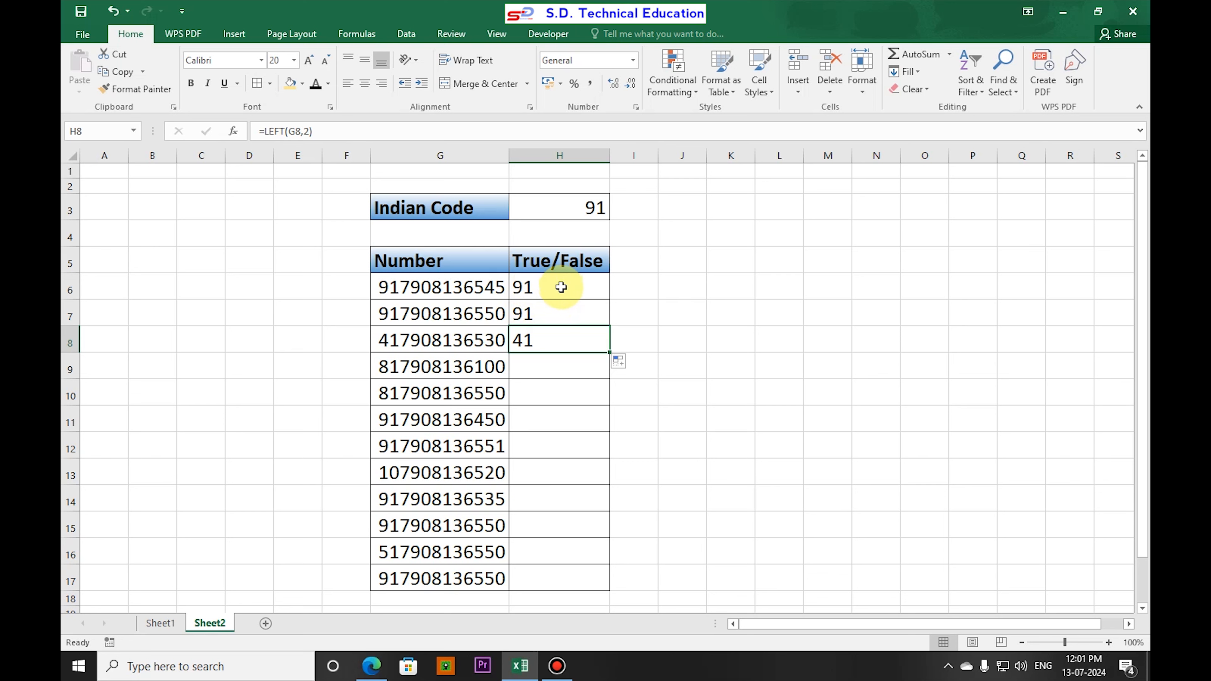
drag(562, 317, 566, 335)
key(Delete)
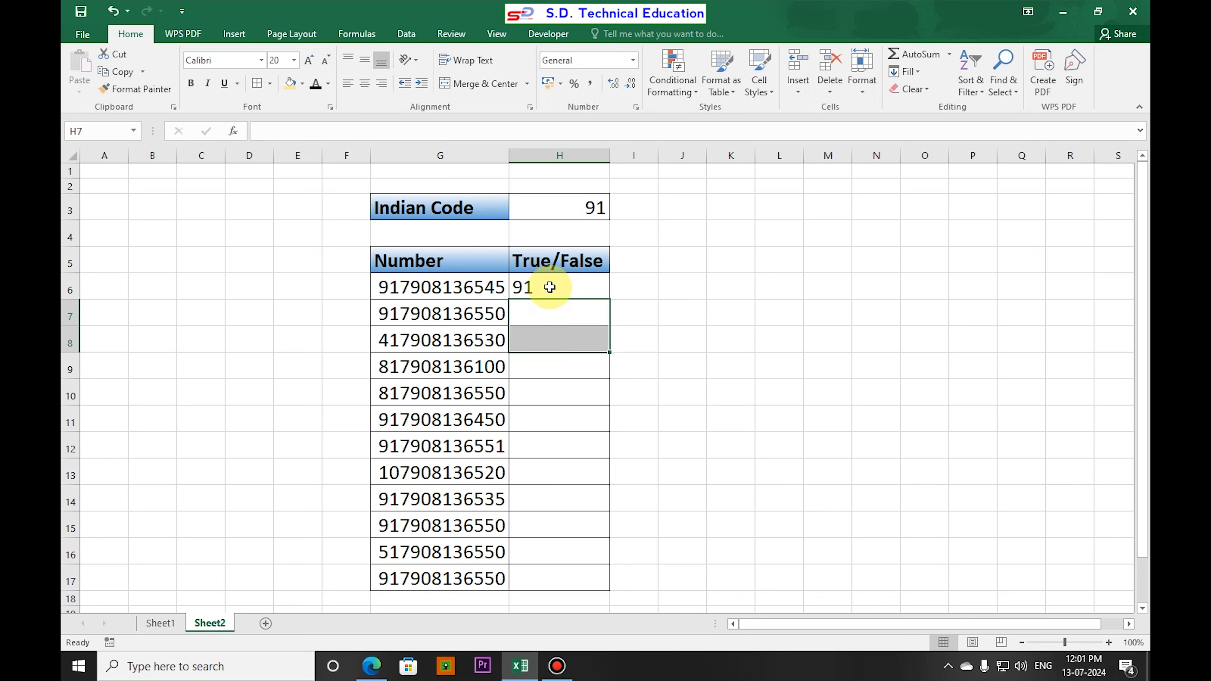
- Extend the formula in H6 to =LEFT(G6,2)=TRIM($H$3), comparing the extracted digits with the absolute Indian Code cell
double_click(549, 287)
click(619, 289)
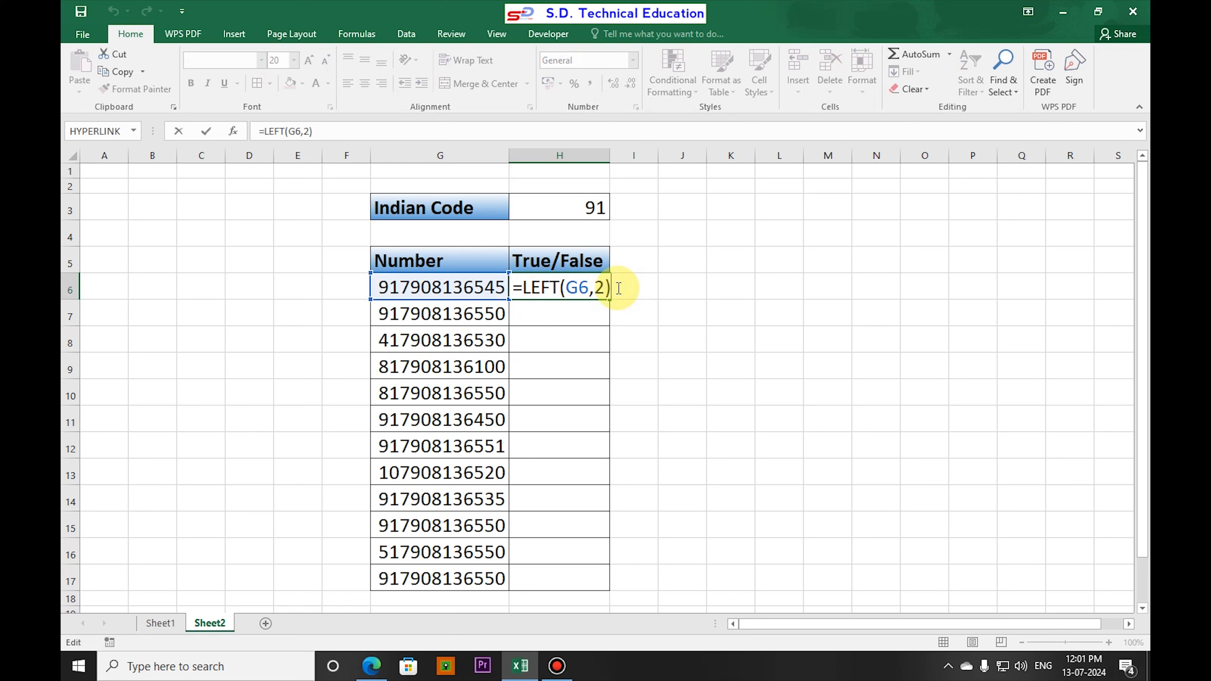
text(=)
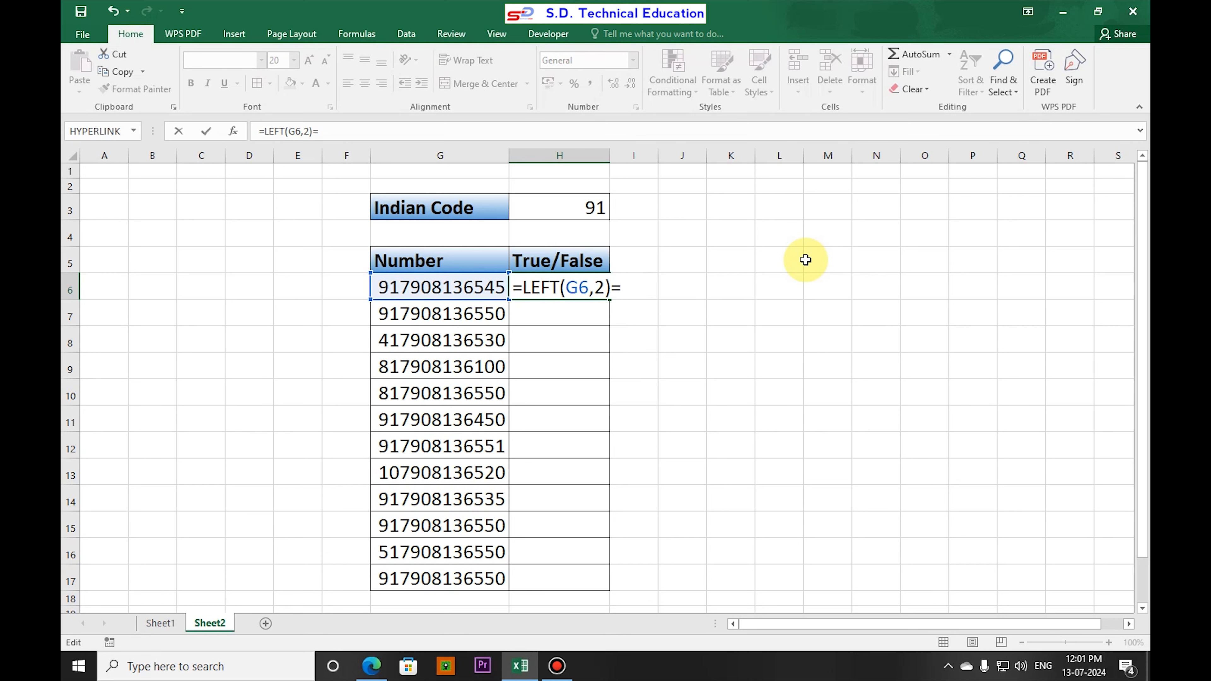
text(trim)
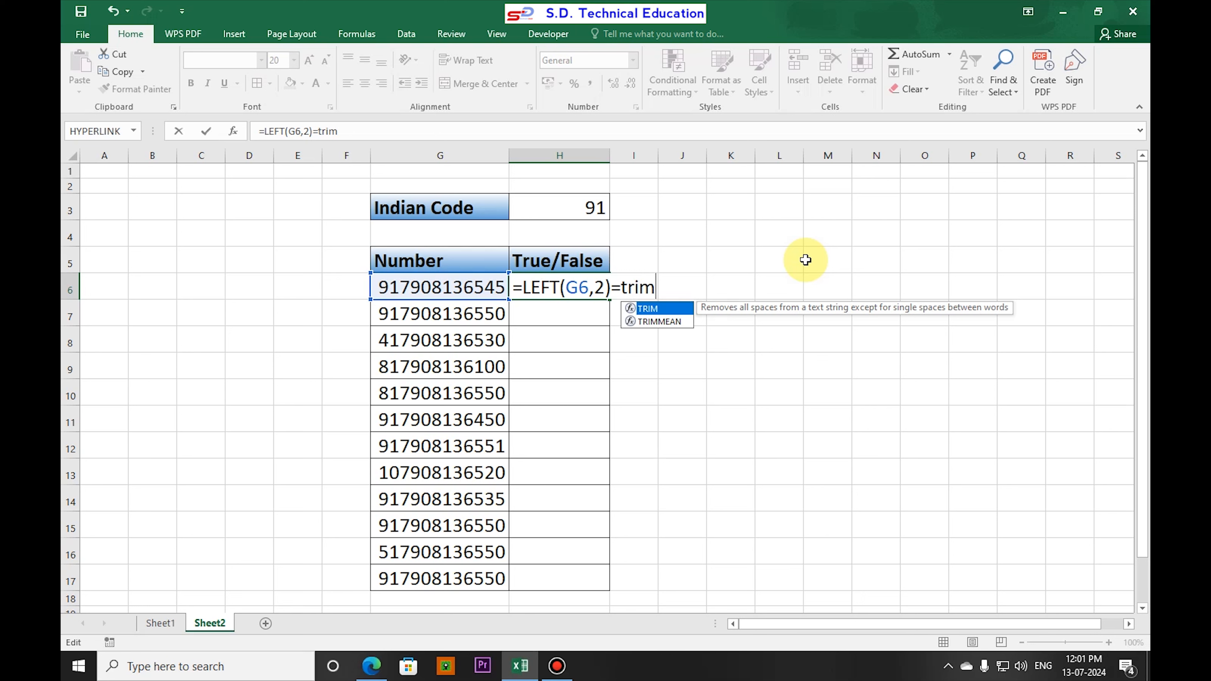
text(()
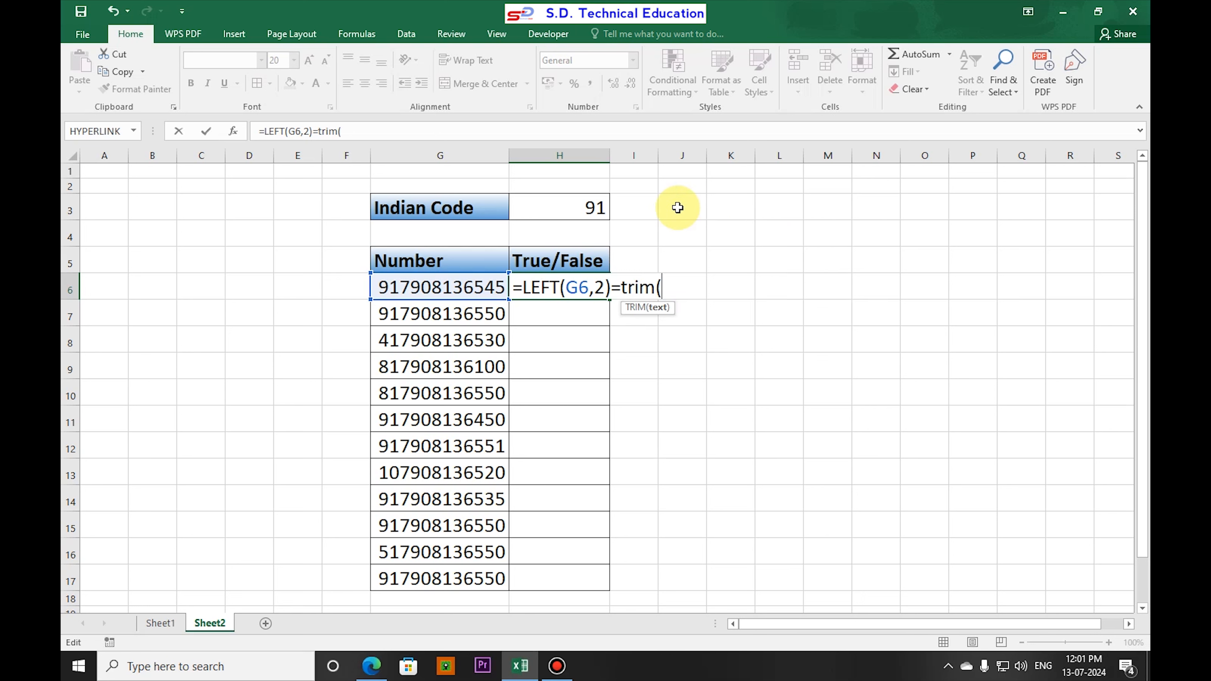
click(586, 208)
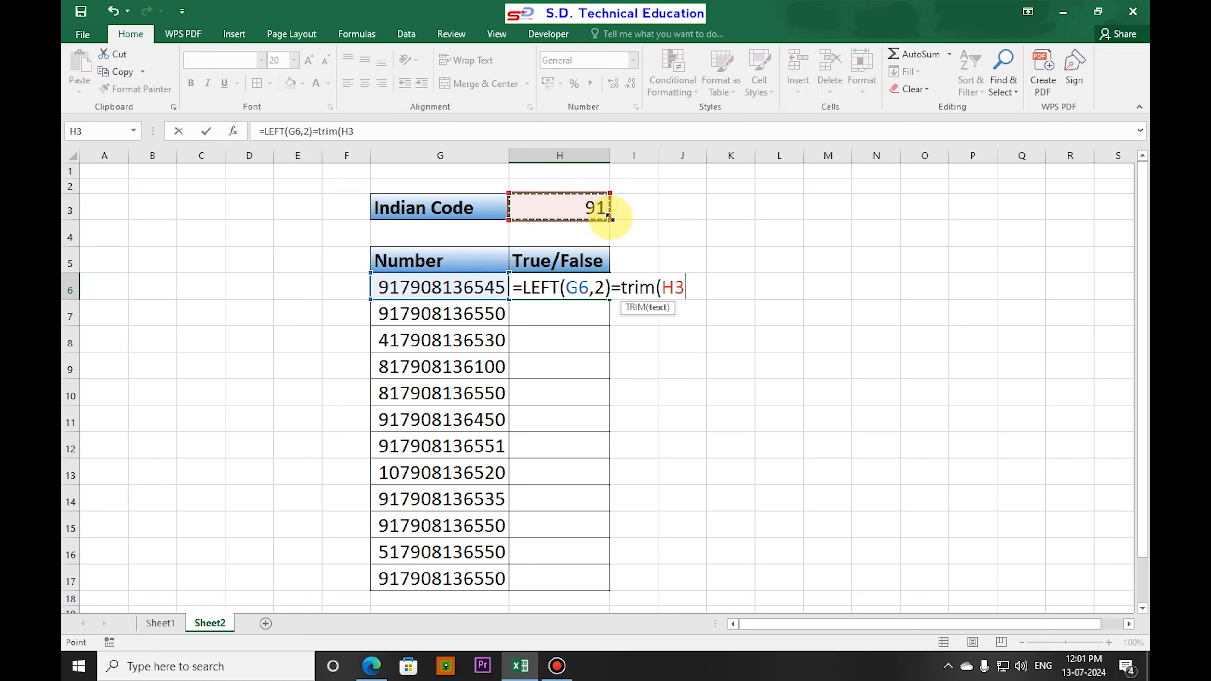
key(F4)
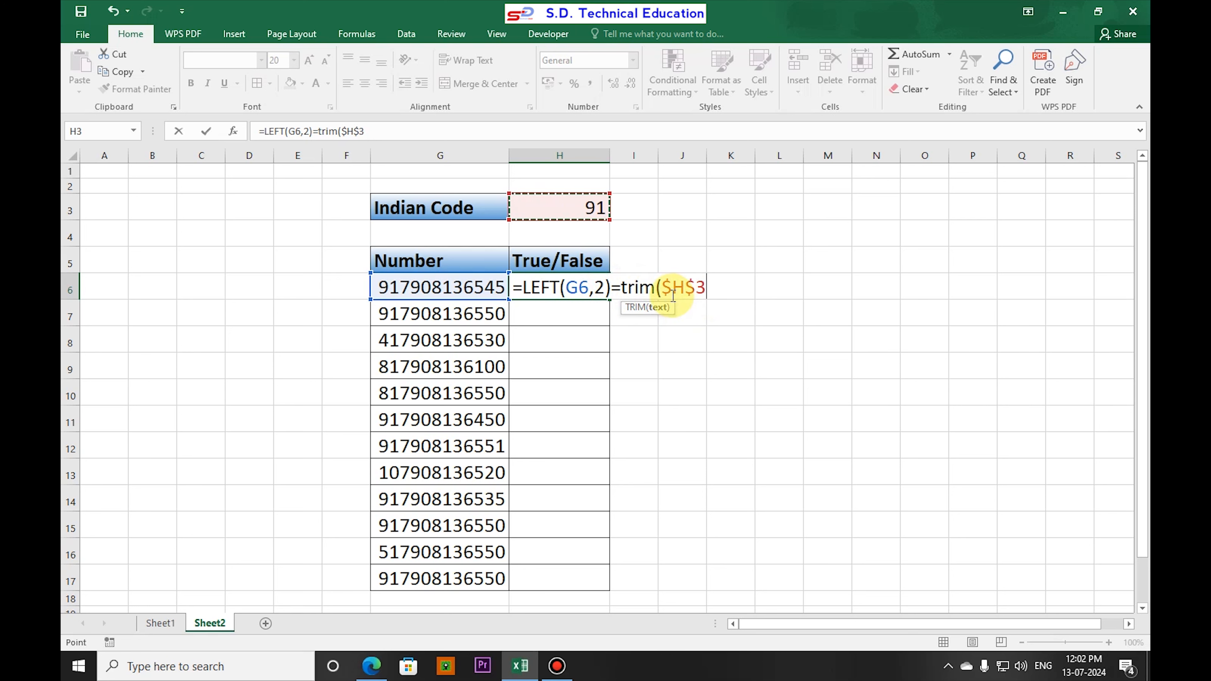
text())
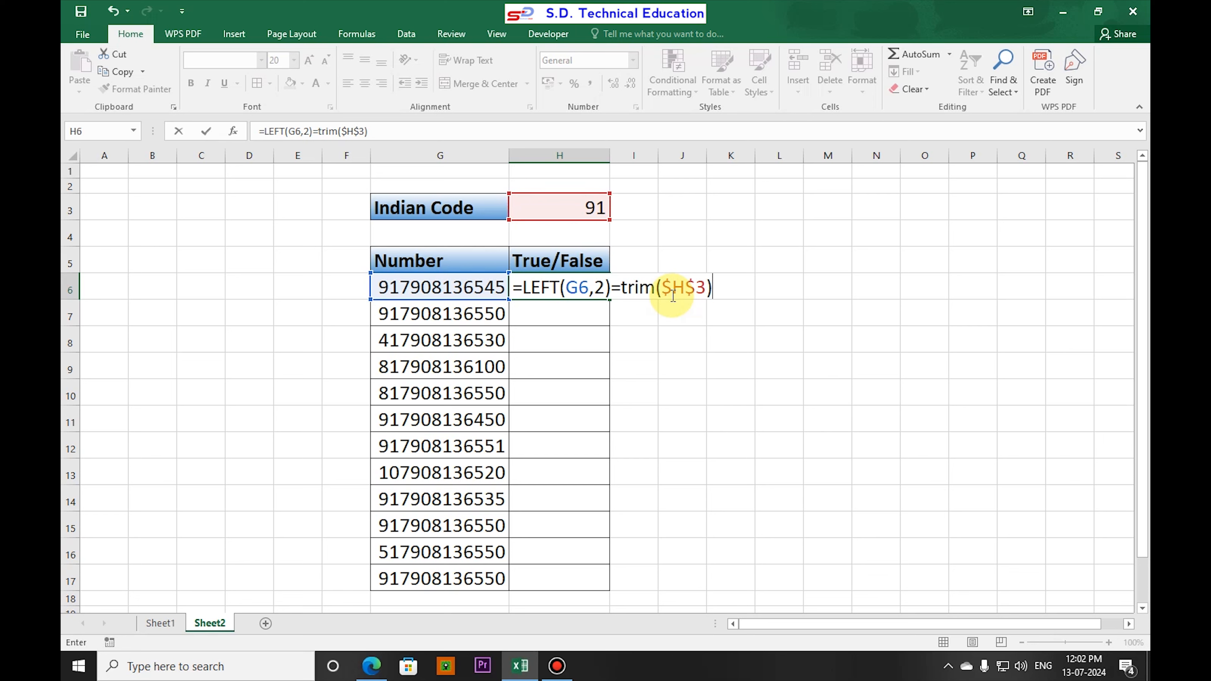
key(Return)
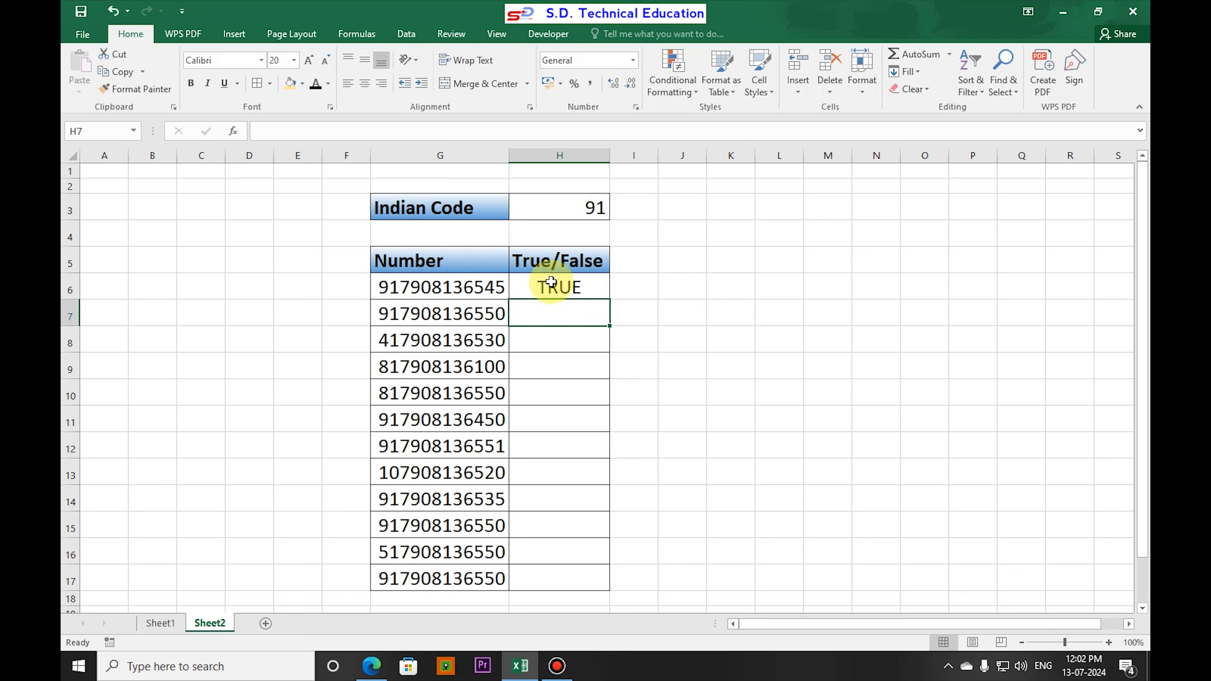
- Fill the comparison formula from H6 down to H8 and check the cell references in H8's formula
click(549, 282)
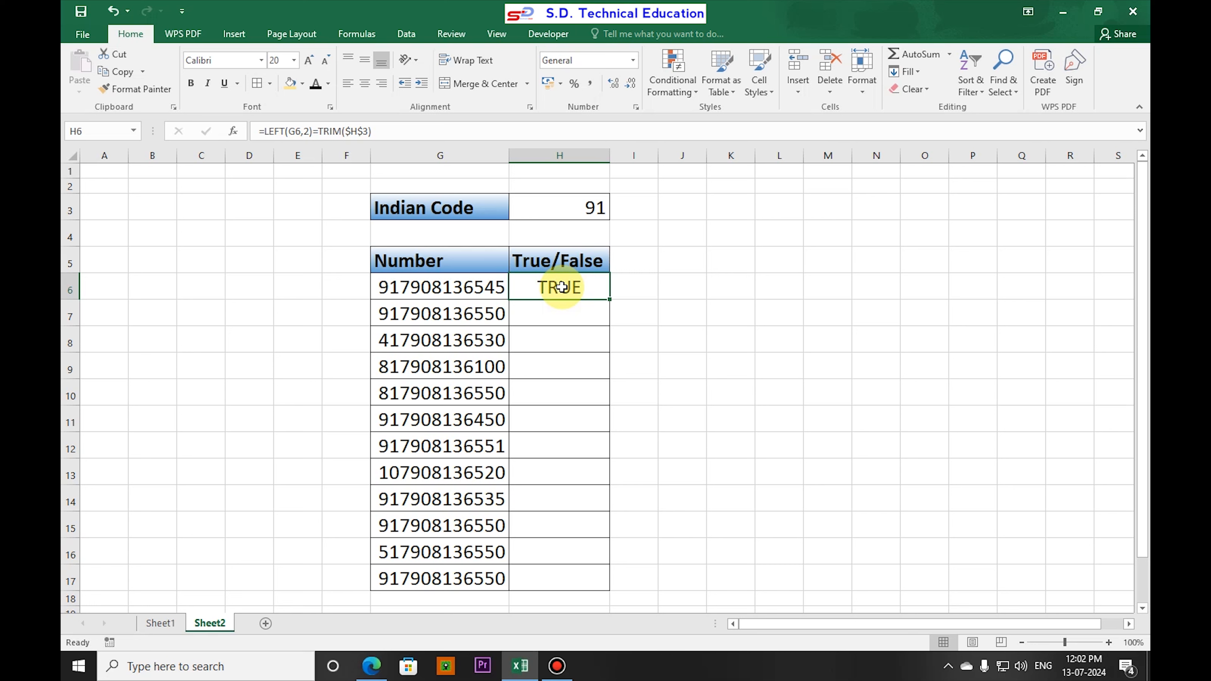
drag(609, 301, 615, 351)
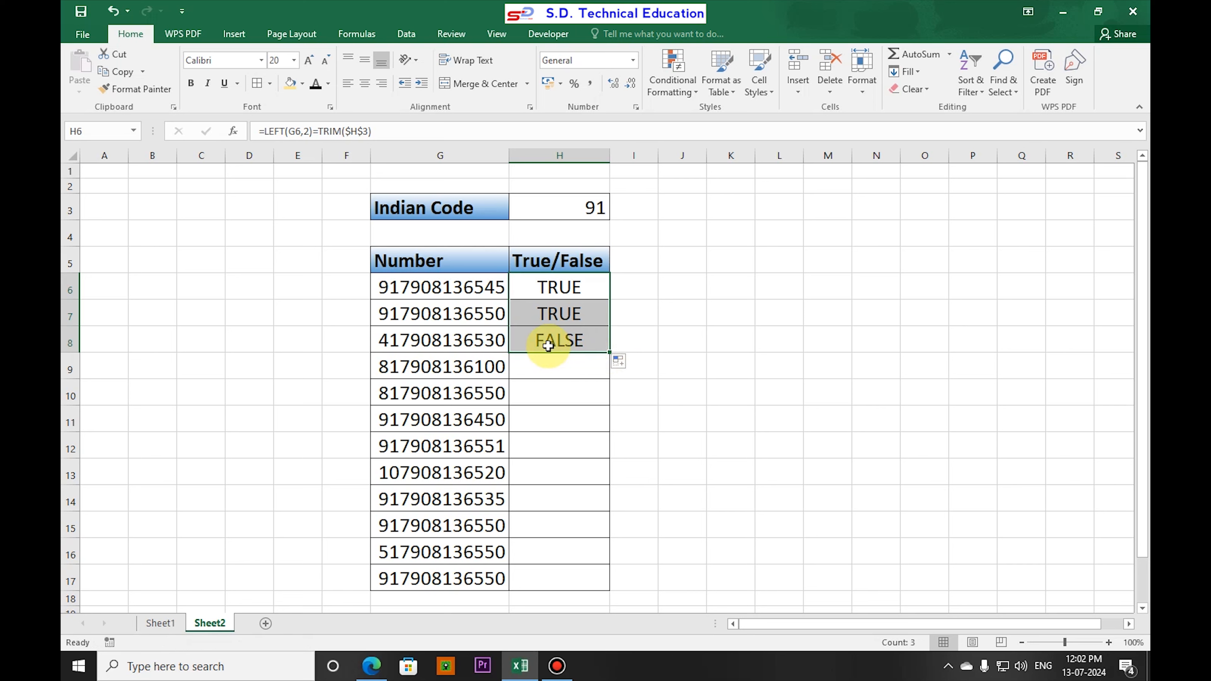
click(548, 346)
double_click(548, 346)
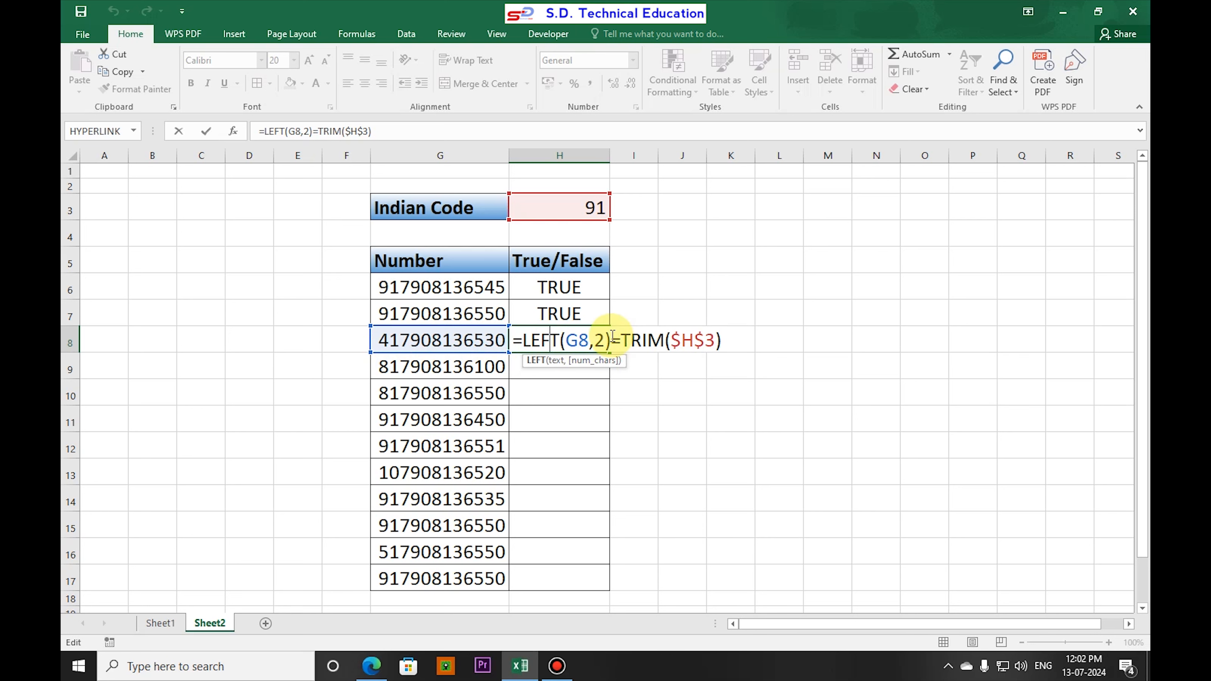
click(724, 341)
key(Return)
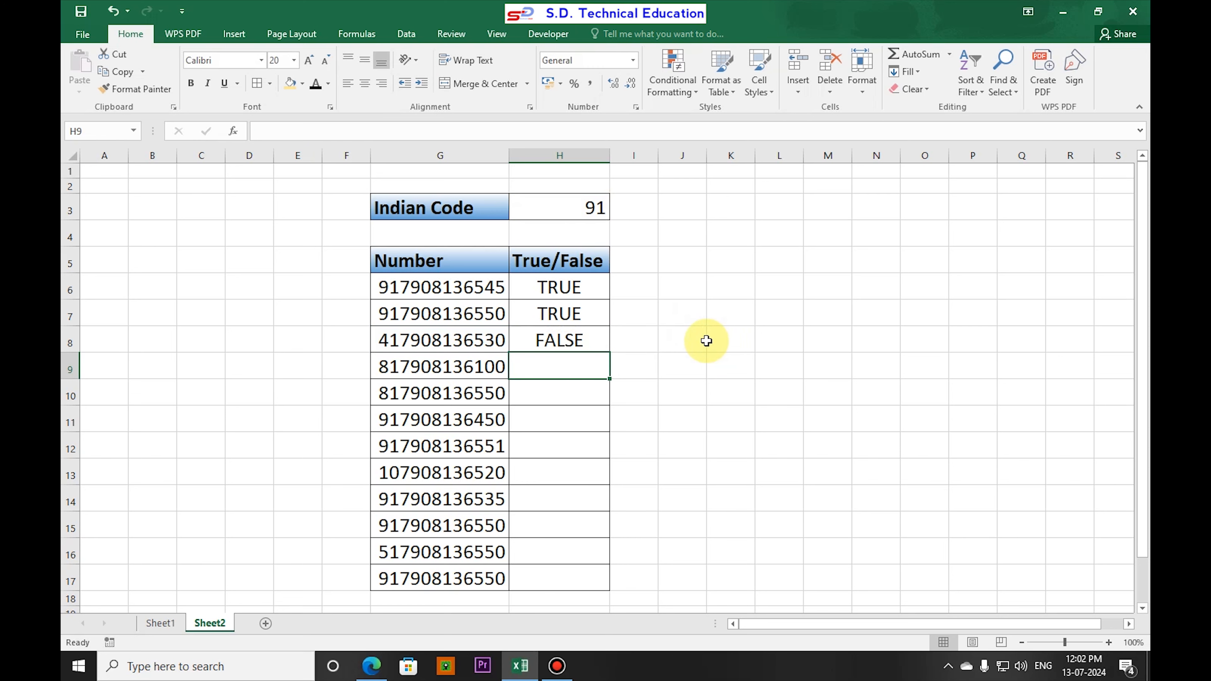
- Fill the comparison formula from H8 down through the last table row, H17
click(598, 342)
double_click(611, 354)
click(663, 465)
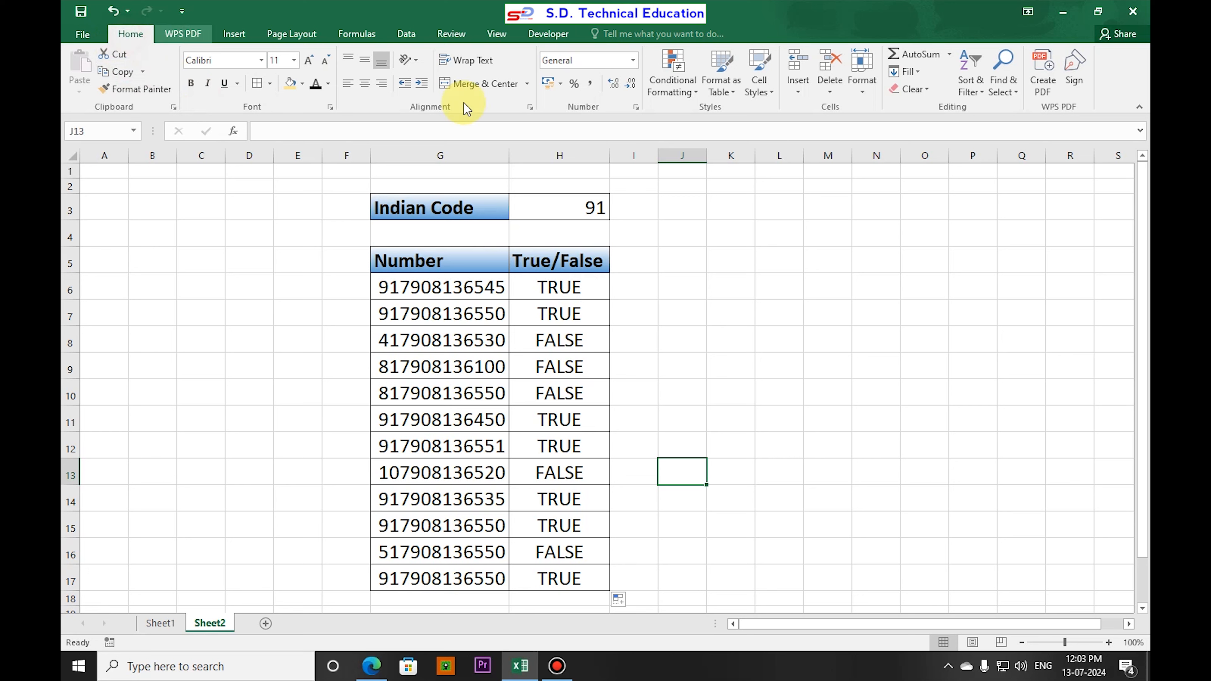
- Start a new conditional formatting rule for G6:H17 that uses a formula to determine which cells to format
click(679, 93)
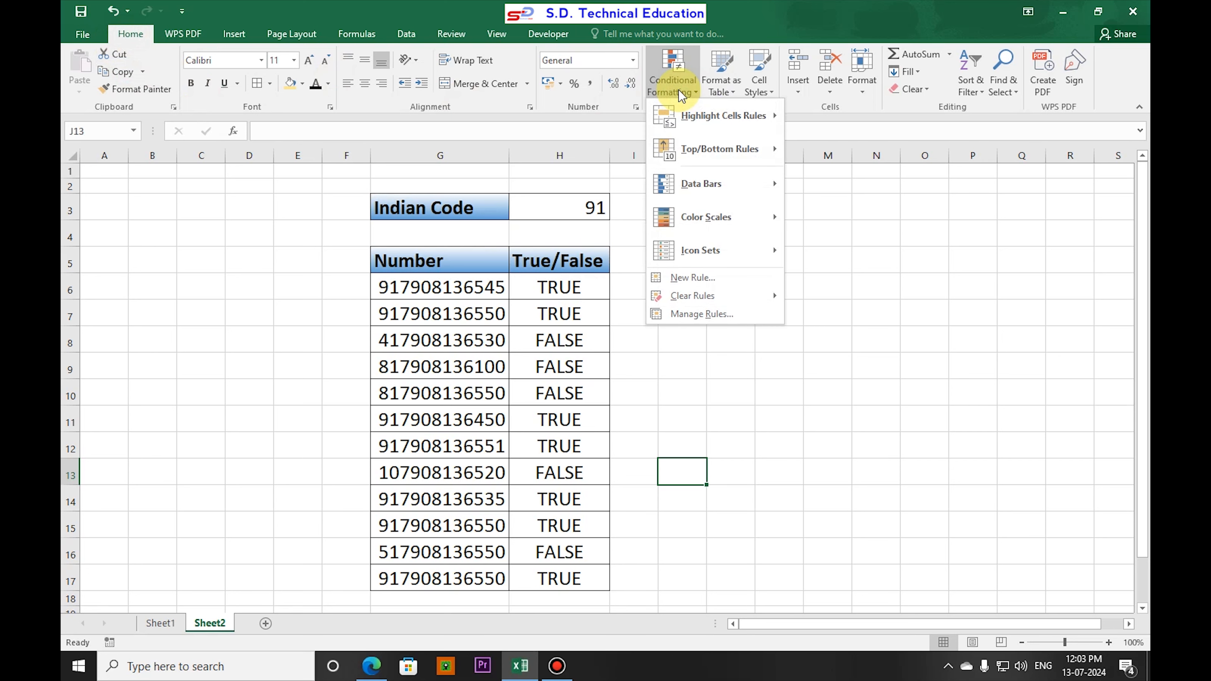
click(681, 94)
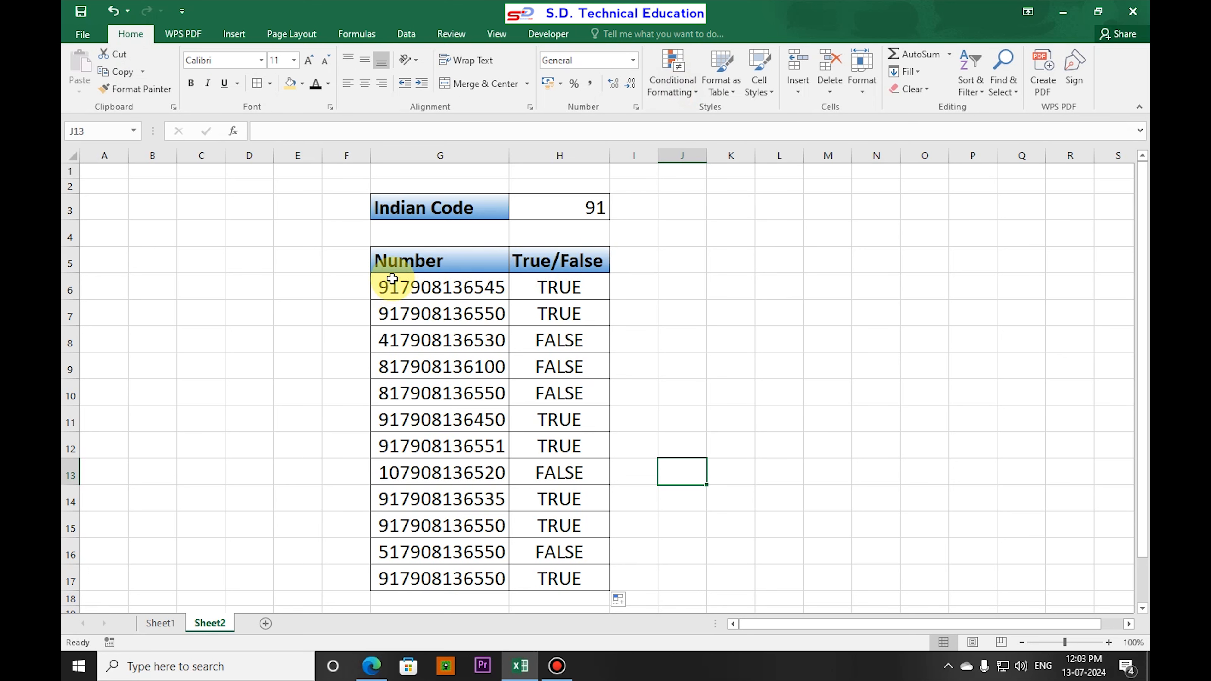
drag(388, 286, 560, 587)
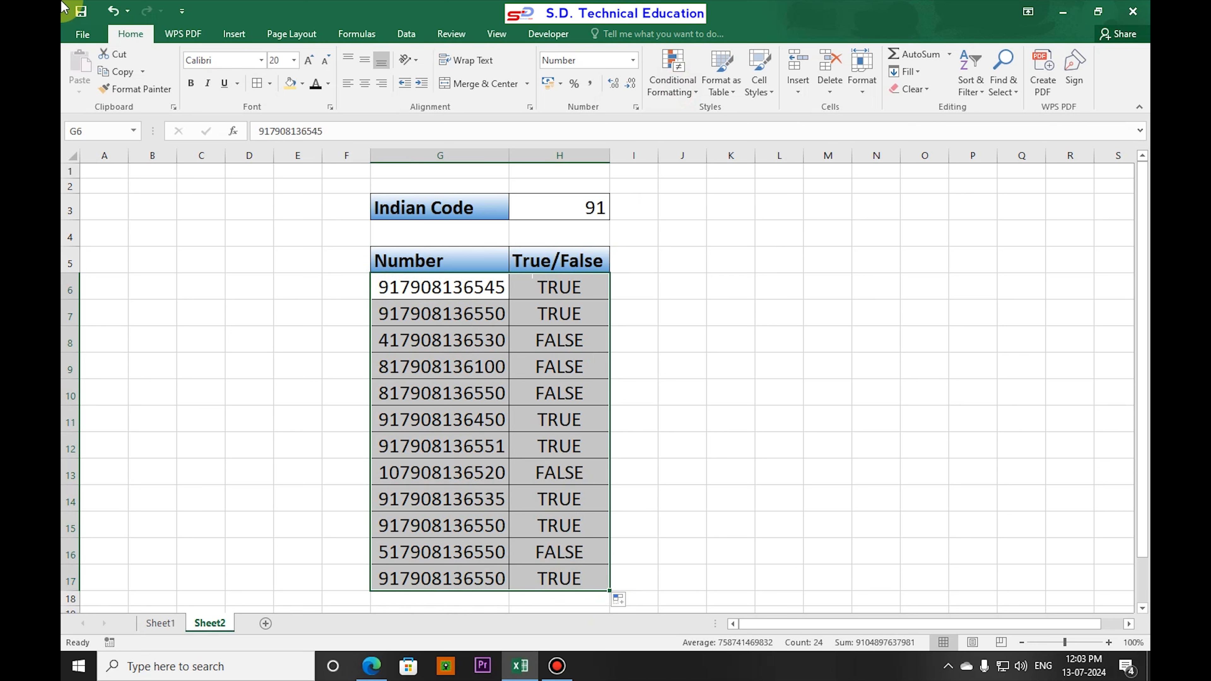
click(677, 93)
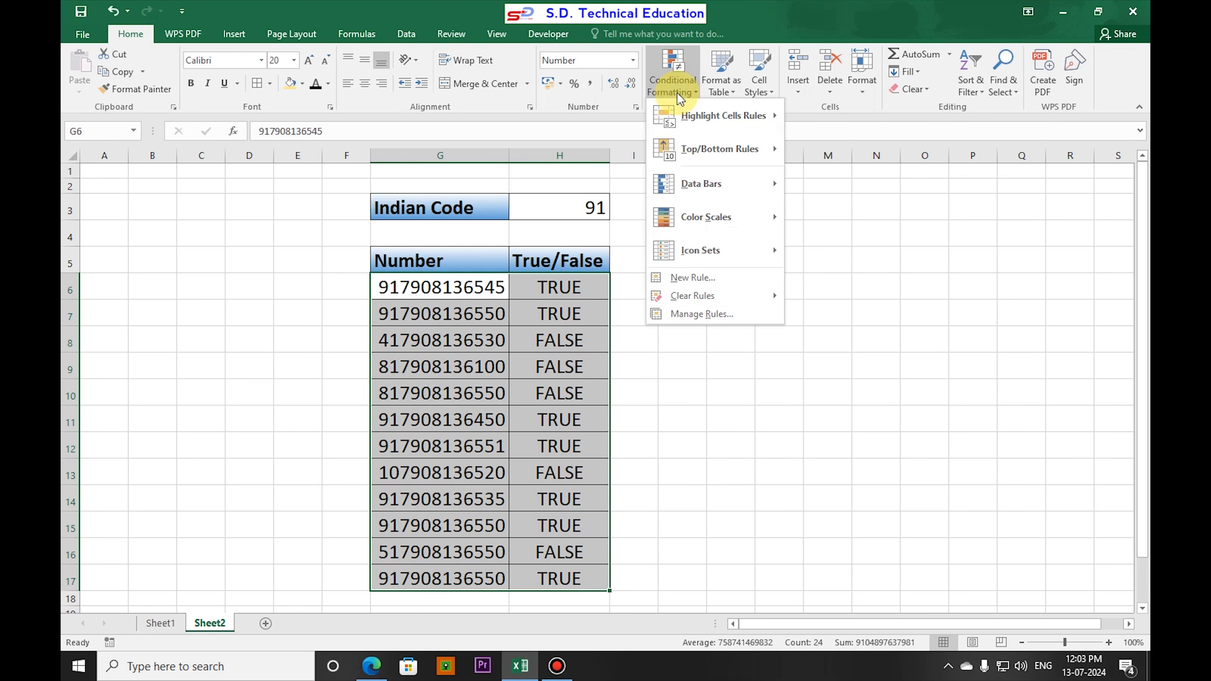
click(696, 278)
drag(708, 152, 756, 163)
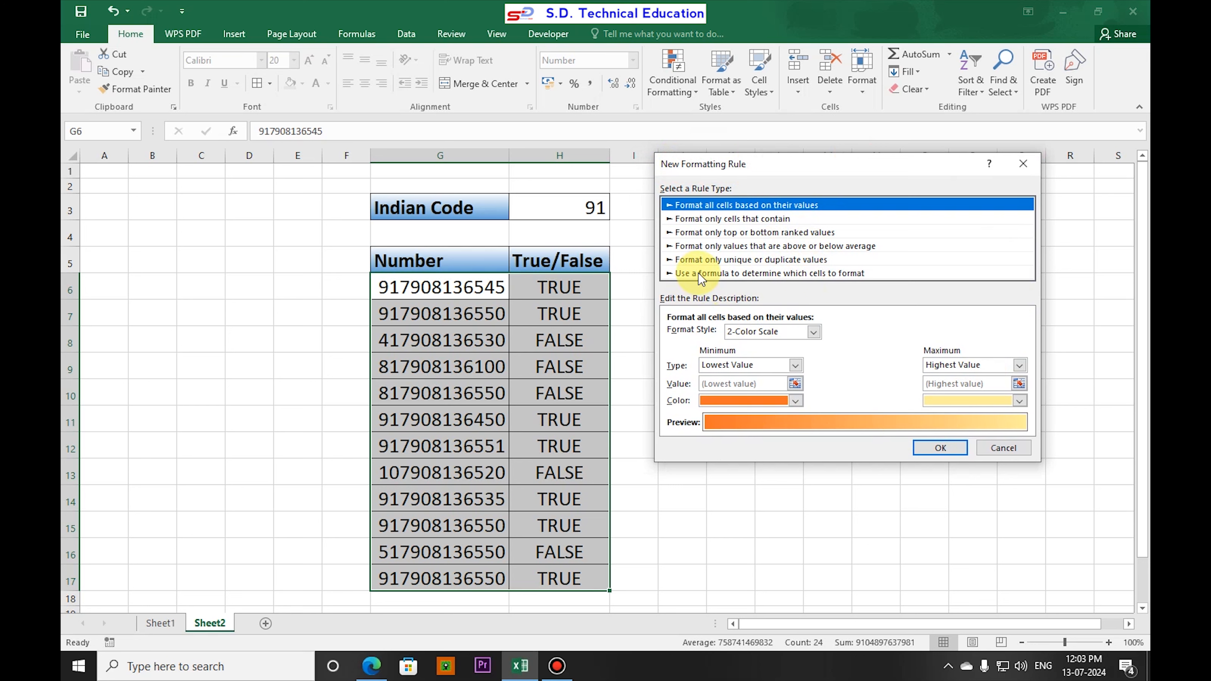
click(814, 279)
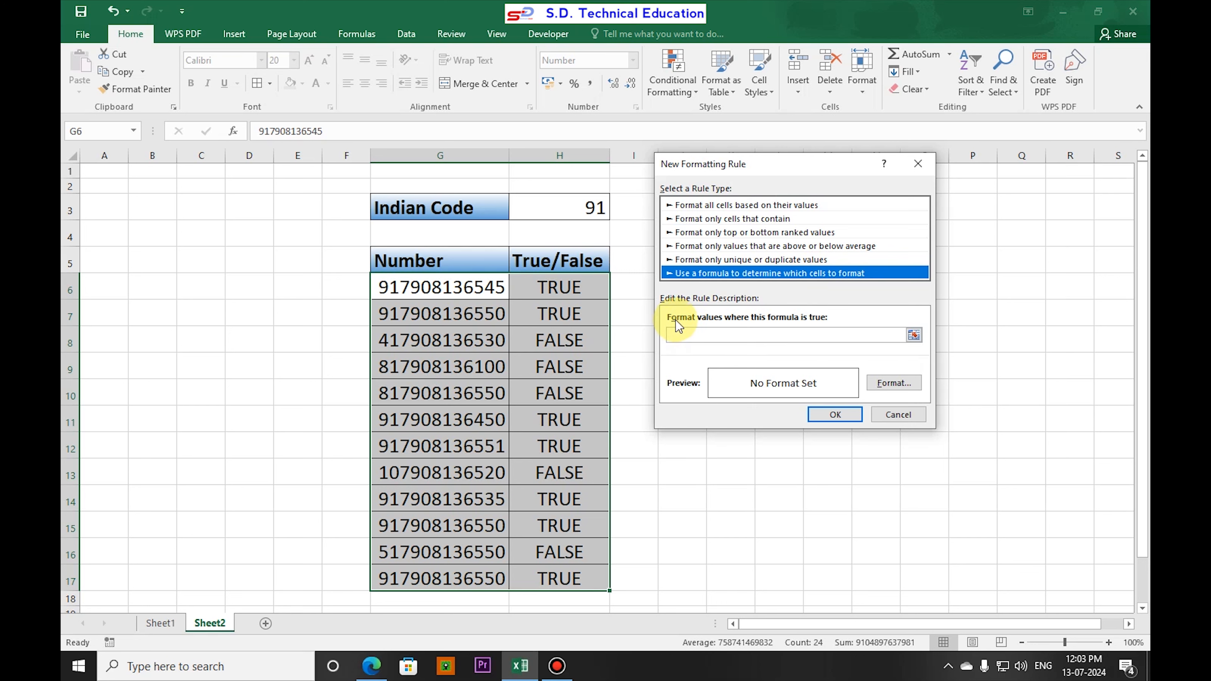
- Enter the rule formula =$H$6=G6, keeping the H6 reference absolute and making the G6 reference relative
click(683, 335)
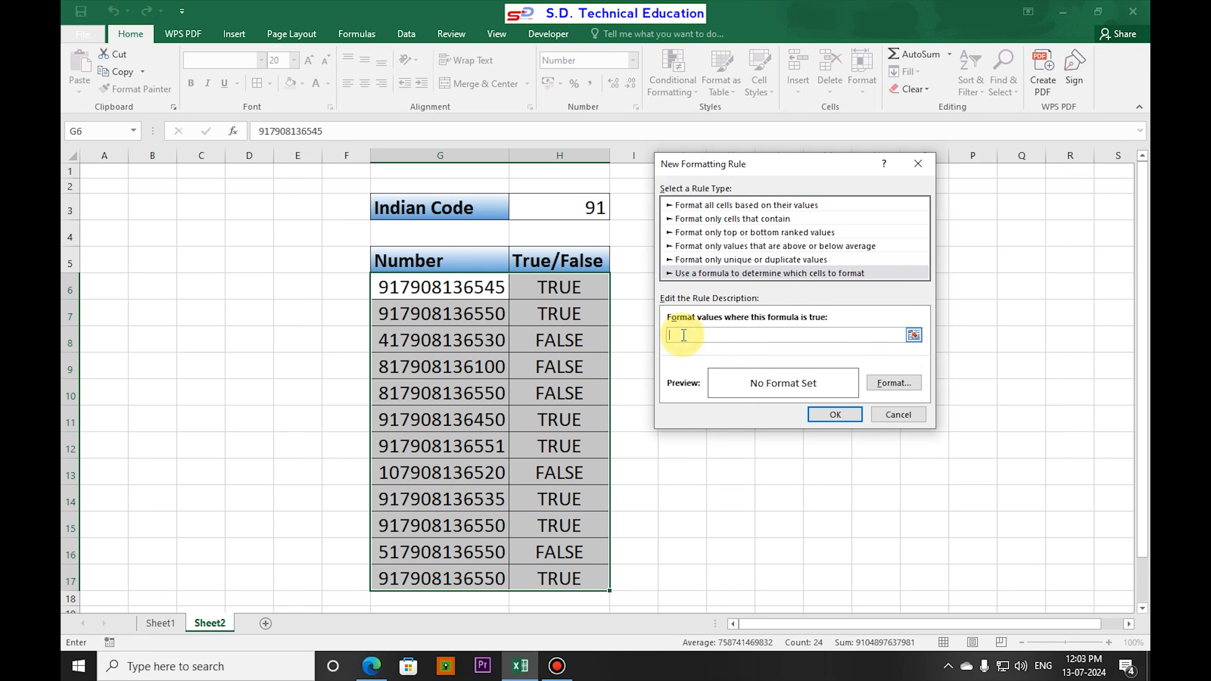
text(=)
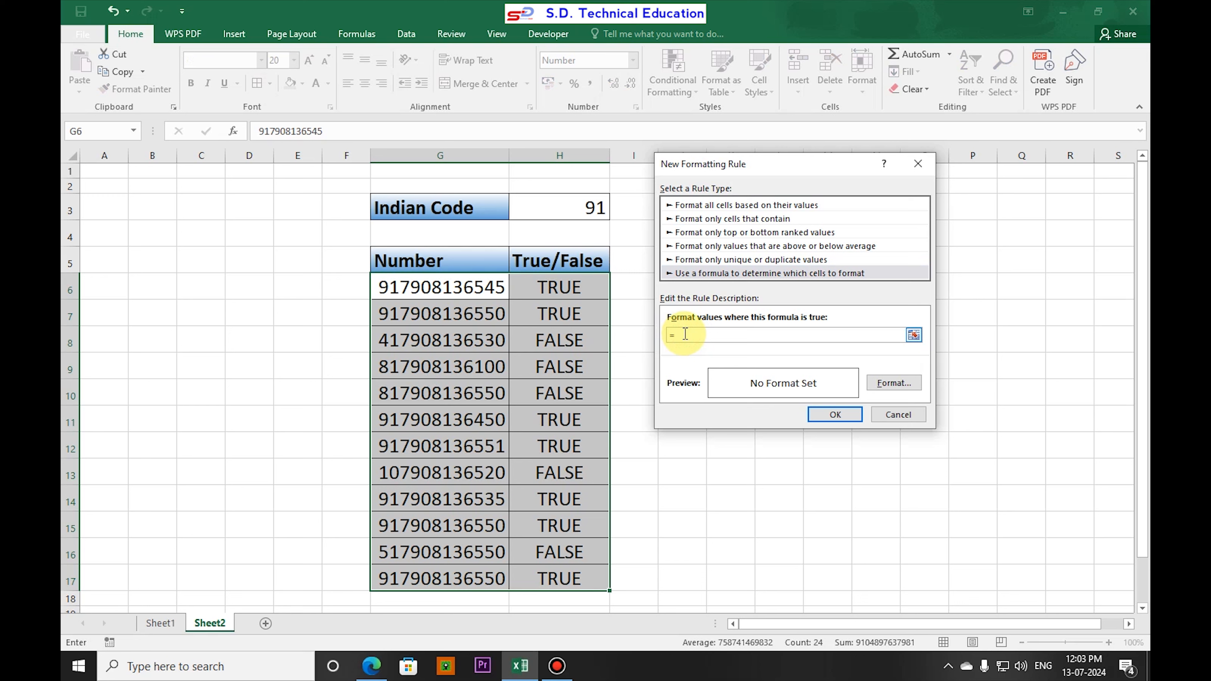
click(560, 289)
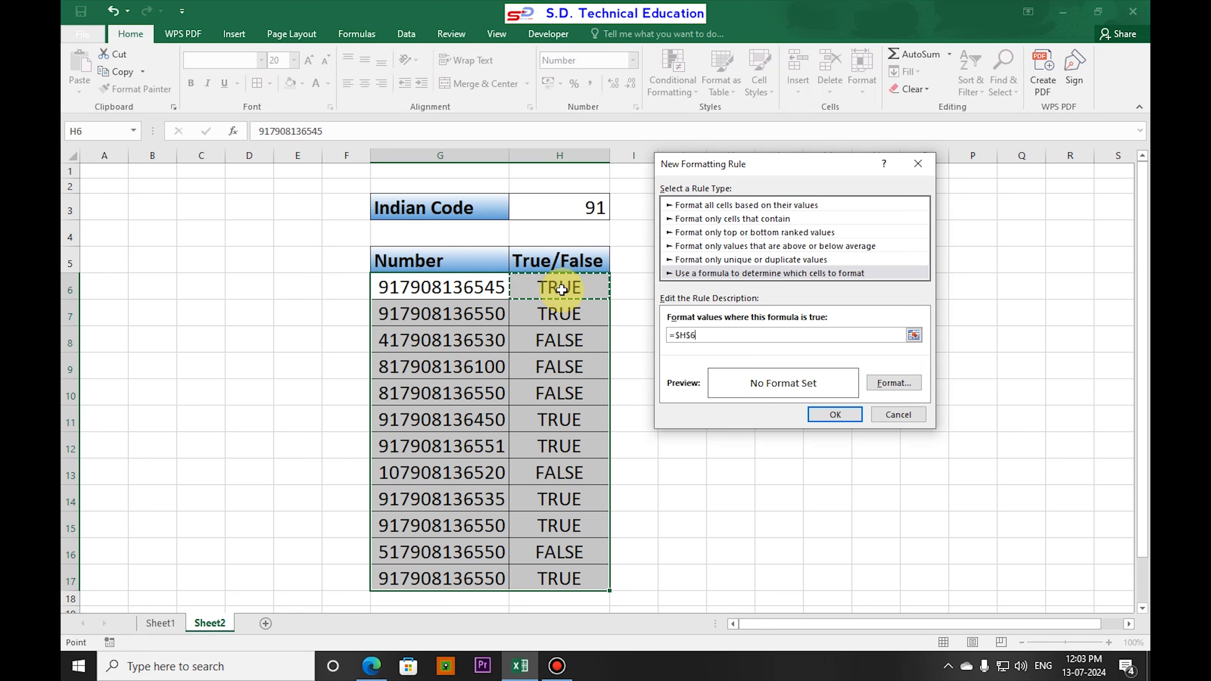
text(=)
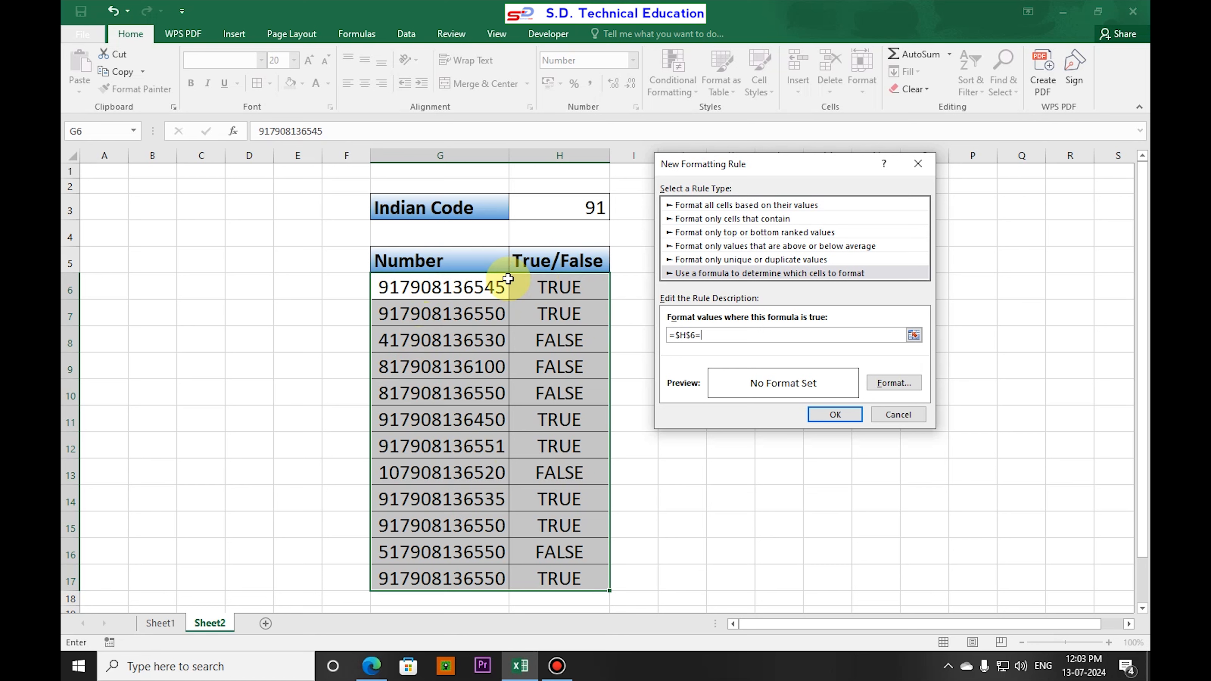
click(409, 286)
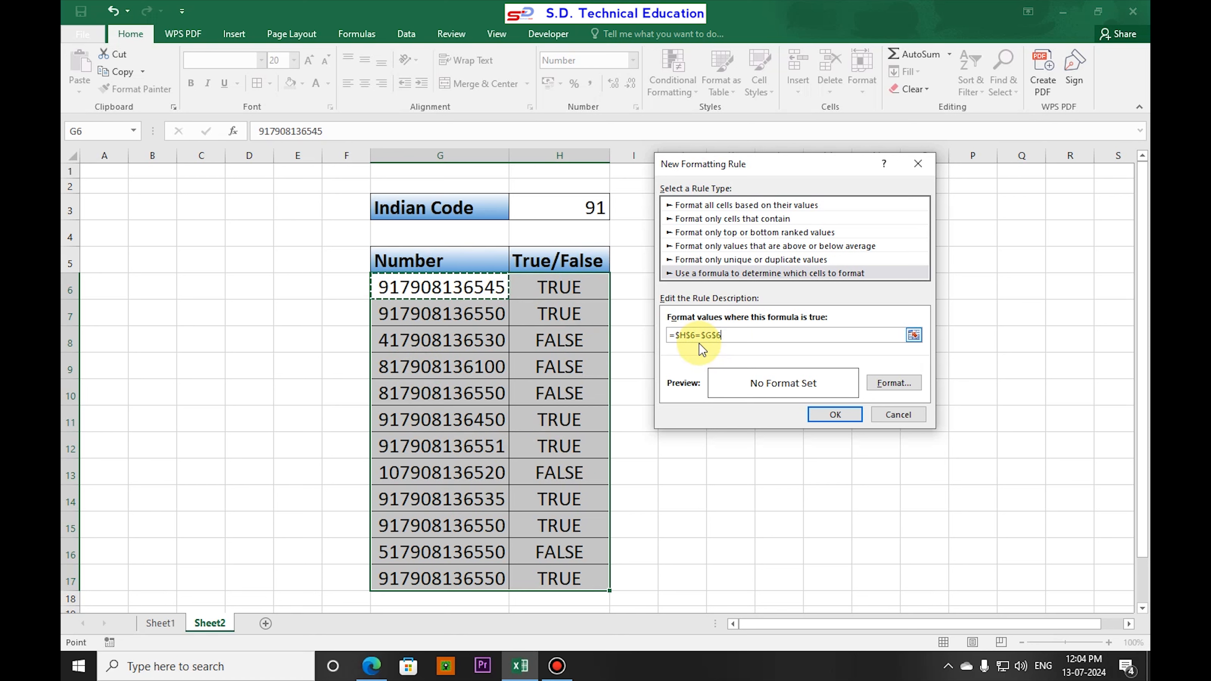
click(717, 337)
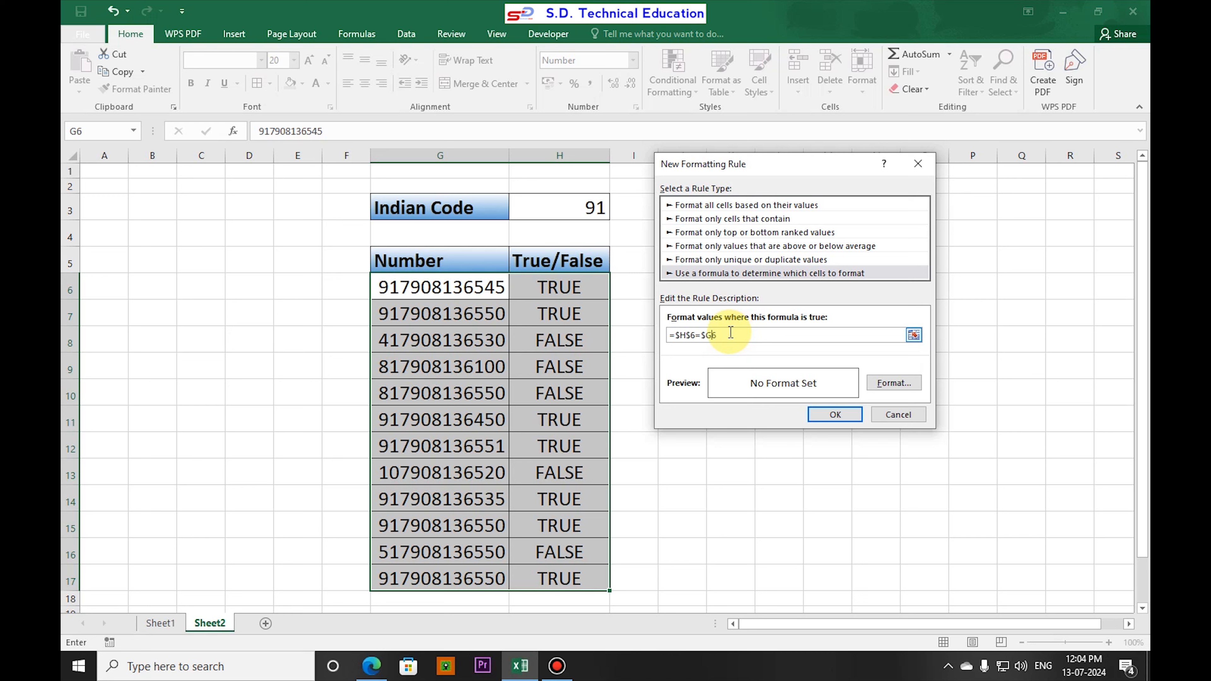
key(BackSpace)
key(BackSpace)
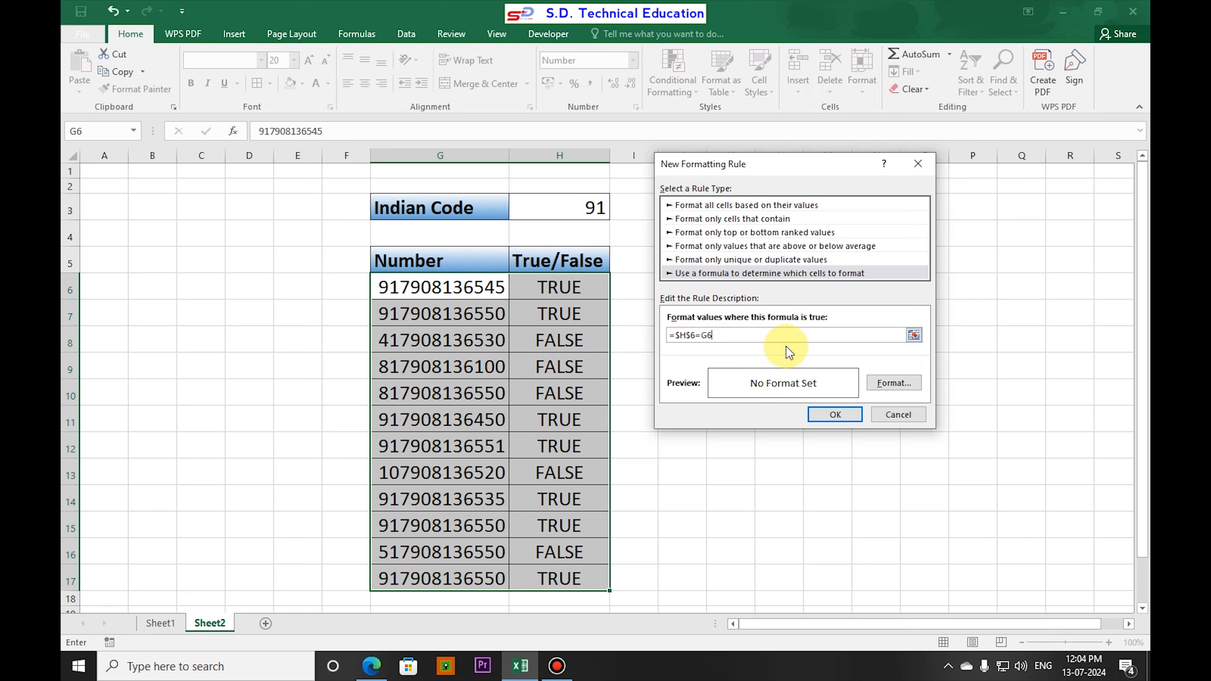
- Give the rule a yellow background fill and apply it to the selected table cells
click(886, 383)
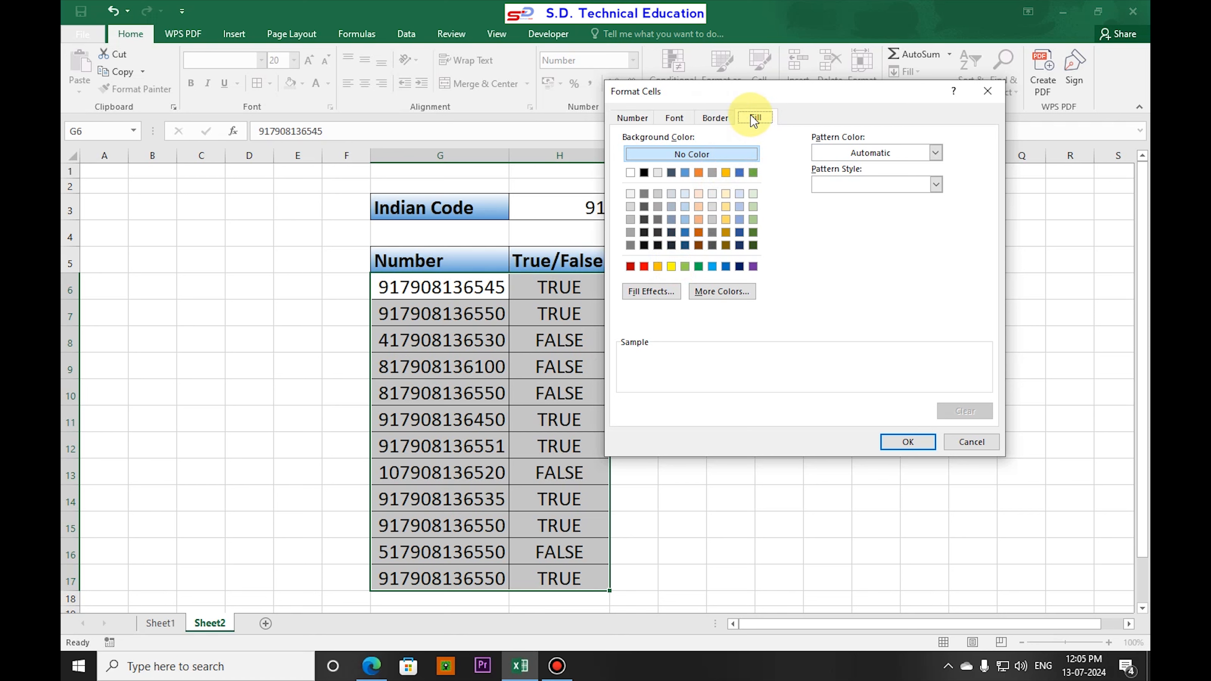
click(650, 122)
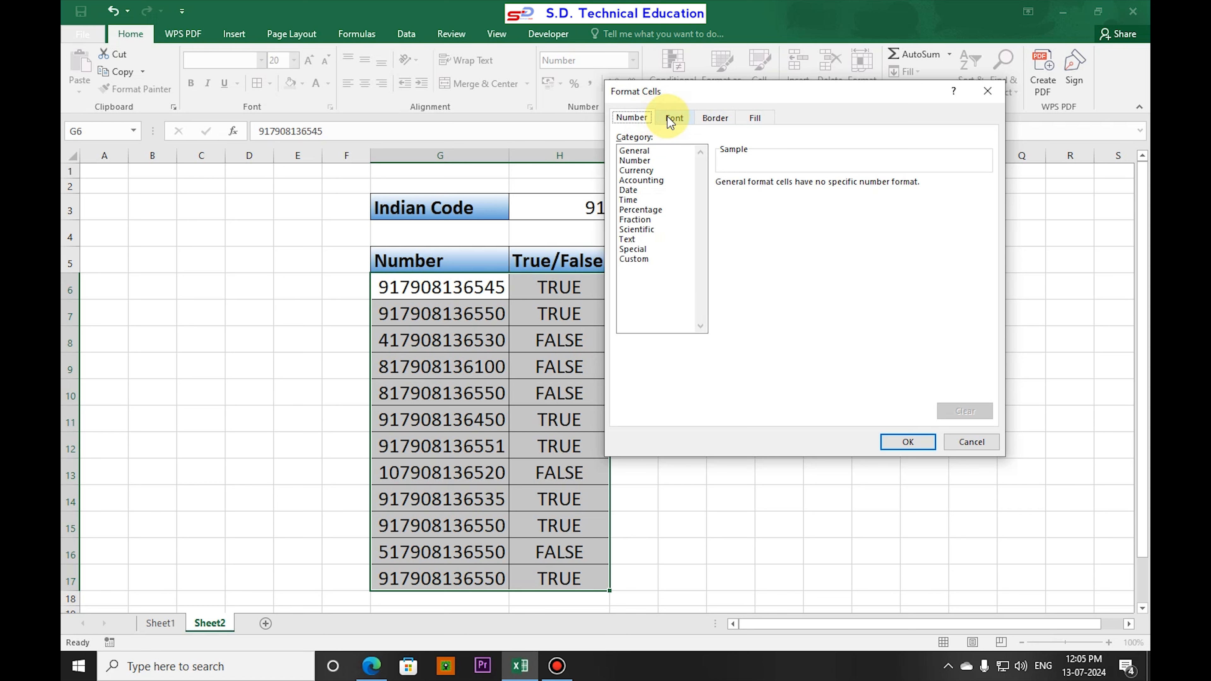
click(673, 117)
click(757, 119)
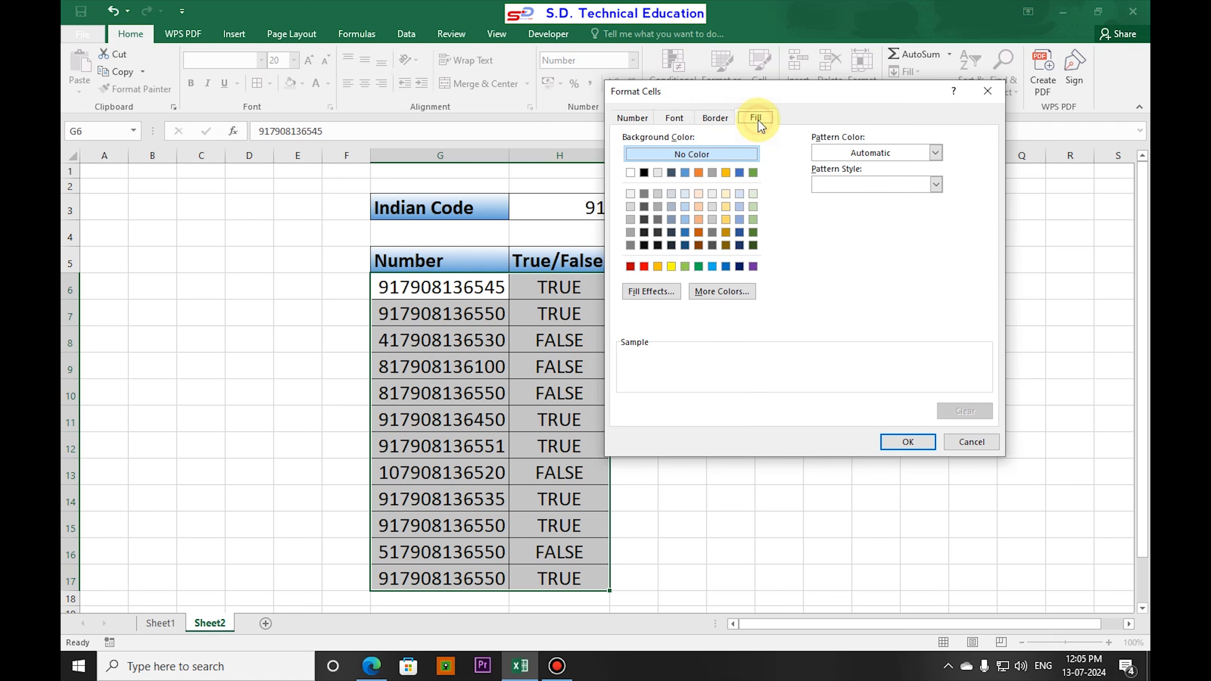
click(672, 266)
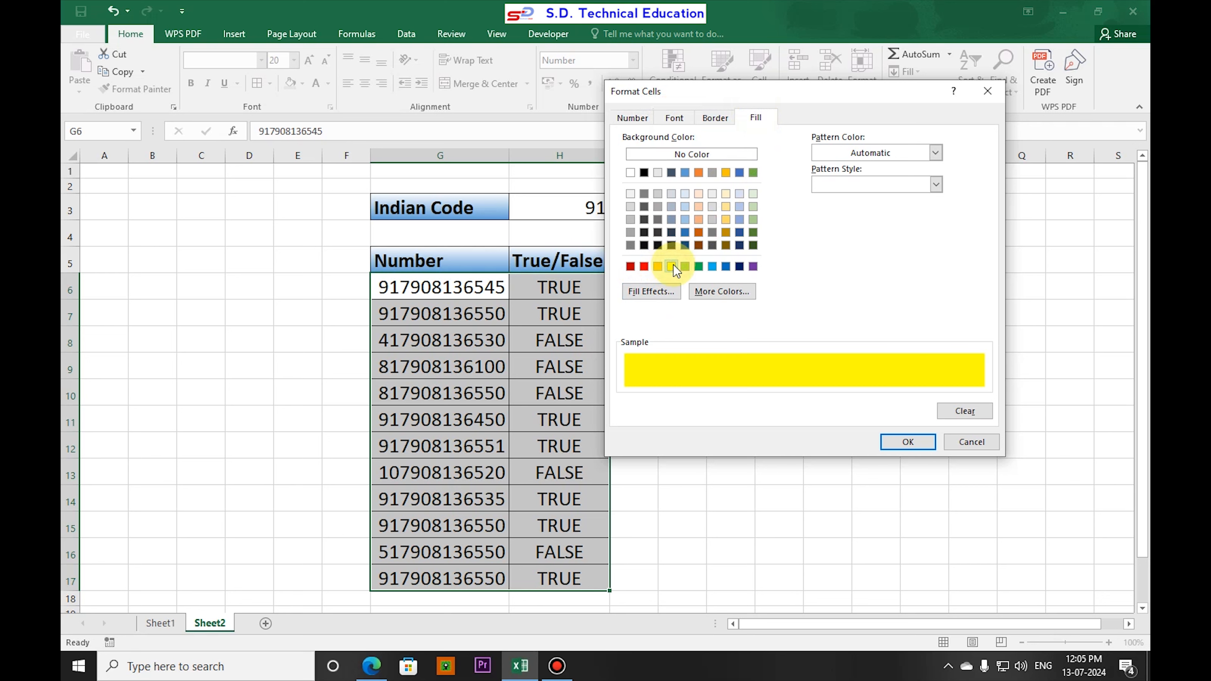
click(908, 444)
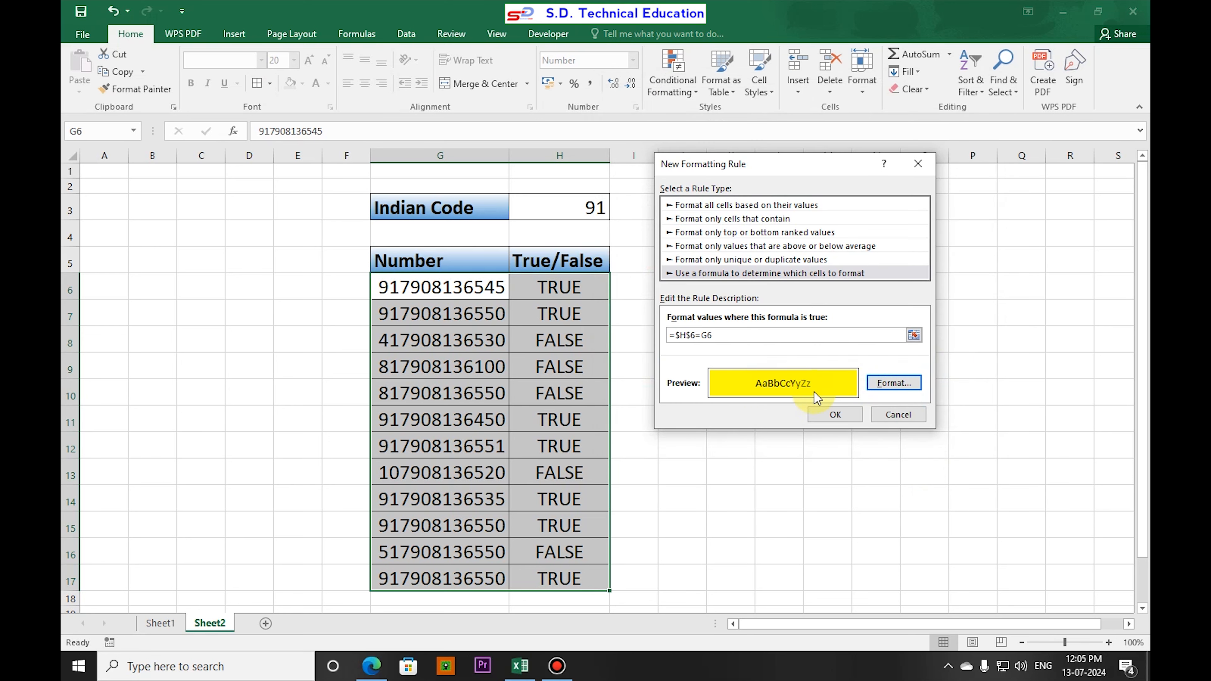
click(834, 414)
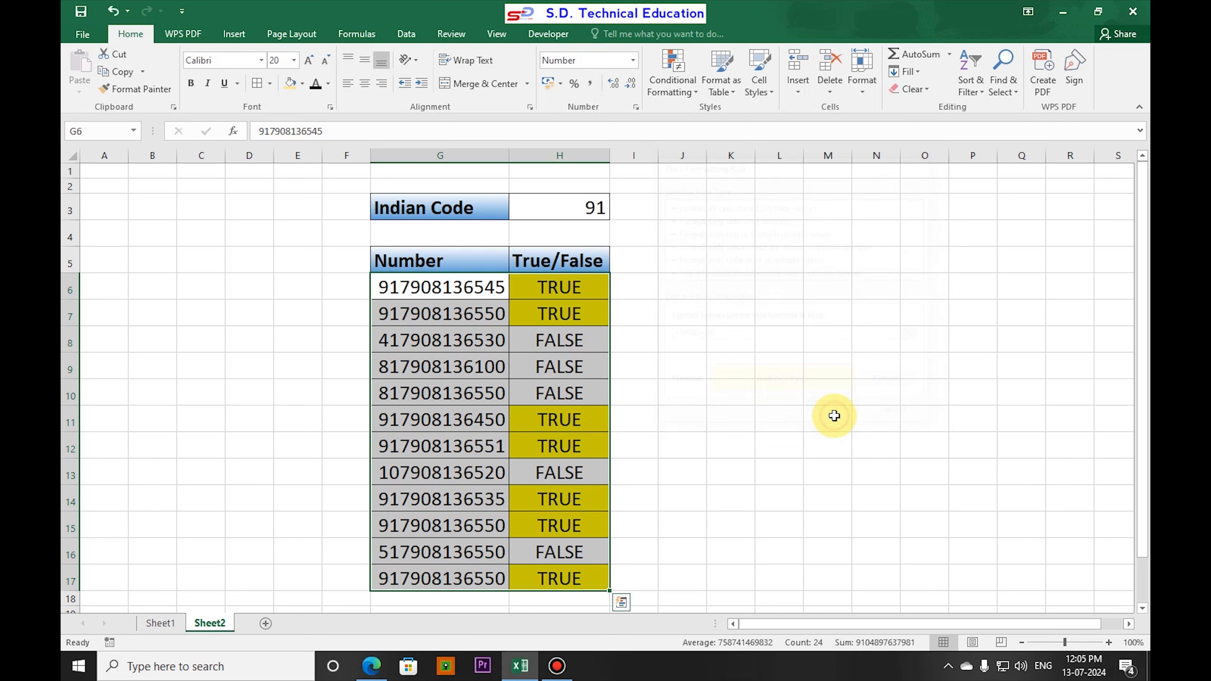
click(690, 370)
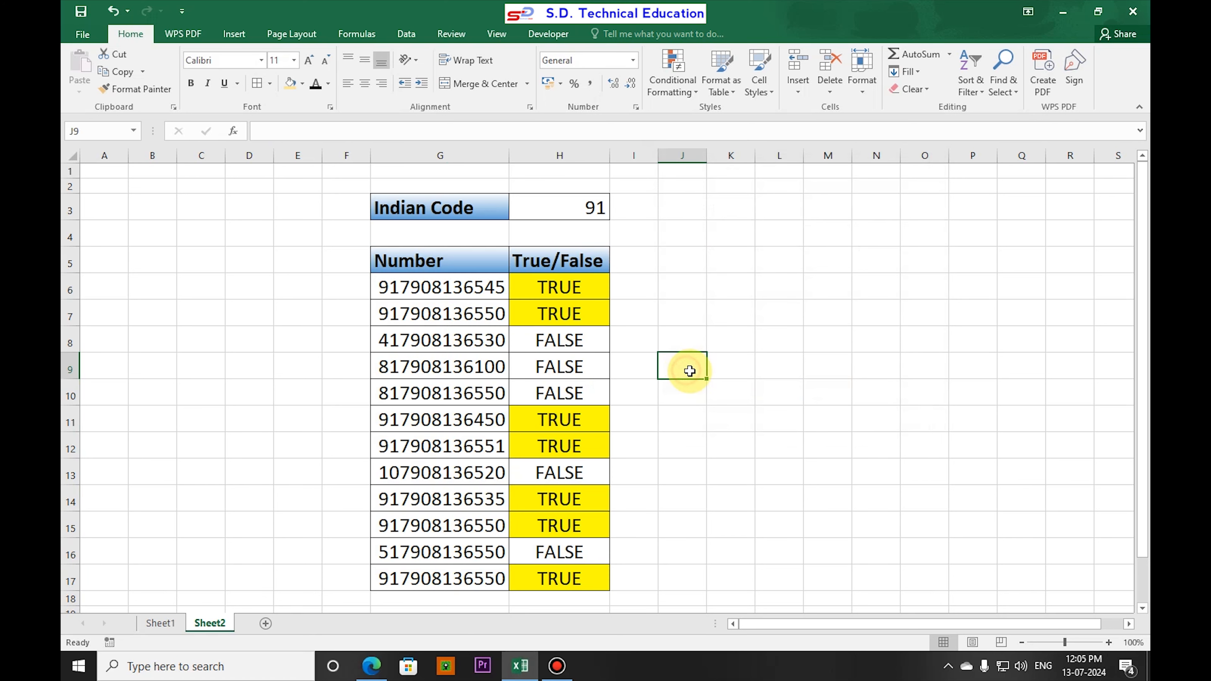
- Change the first digit of the number in G9 to 9 to test the formula and highlighting
double_click(388, 366)
key(BackSpace)
text(9)
key(Return)
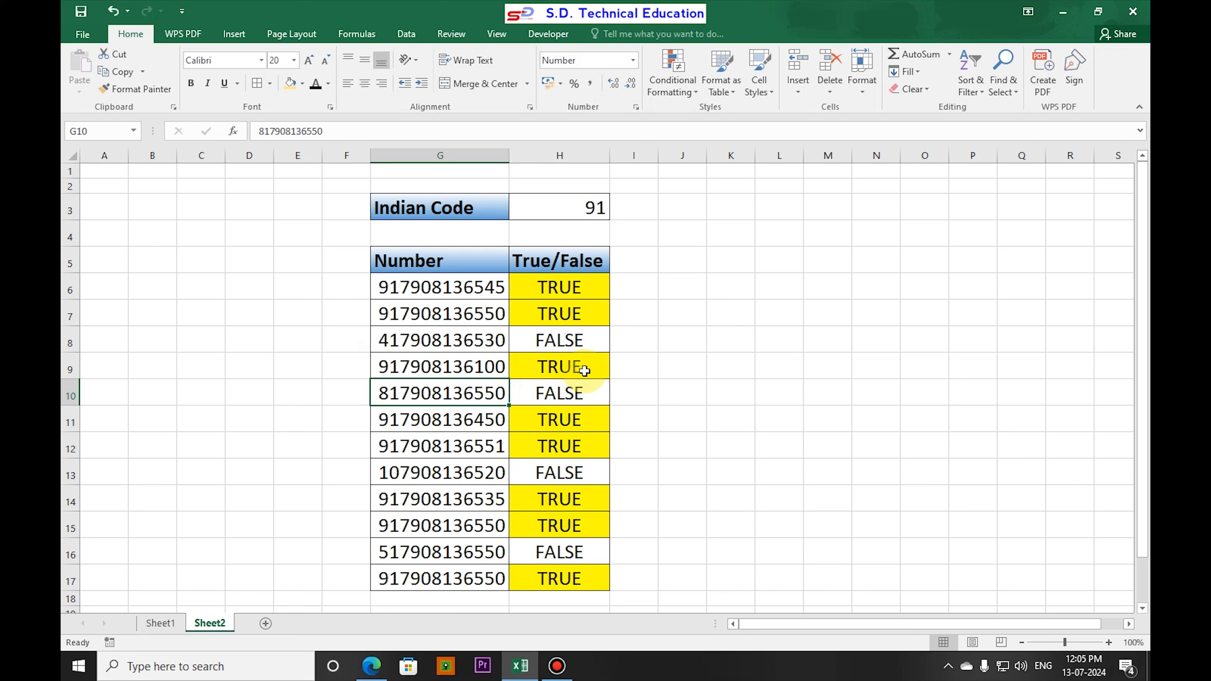